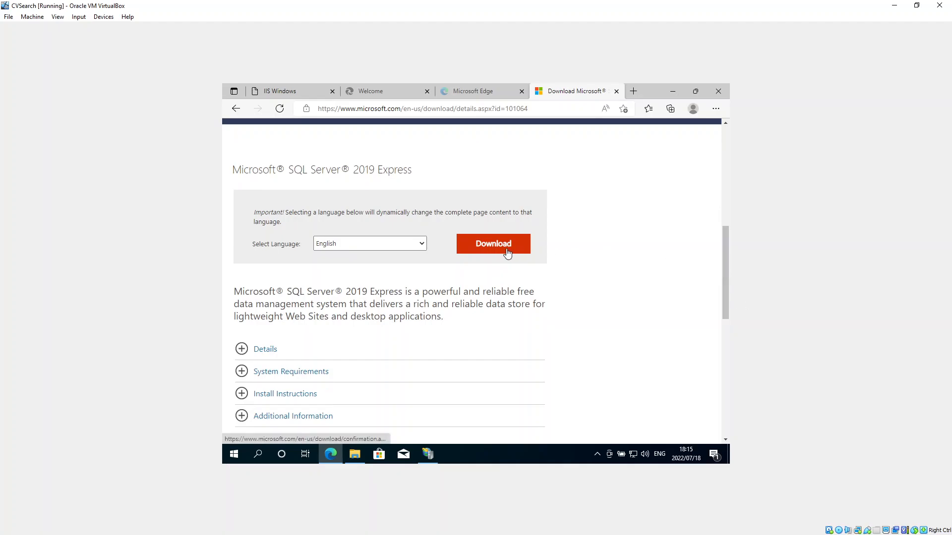
- Download the English SQL Server 2019 Express installer, run SQL2019-SSEI-Expr from the Downloads folder and allow it to make changes
{"action": "left_click", "coordinate": [506, 252]}
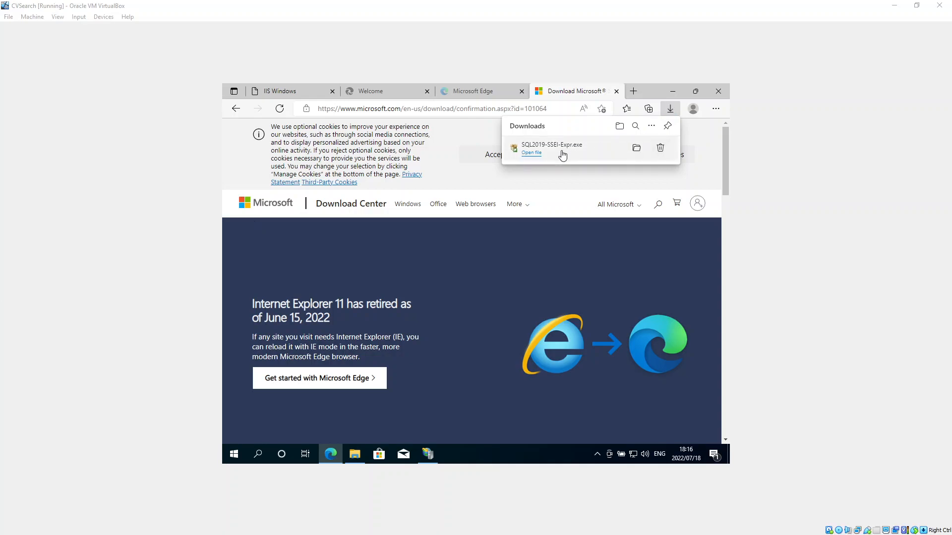
{"action": "left_click", "coordinate": [636, 154]}
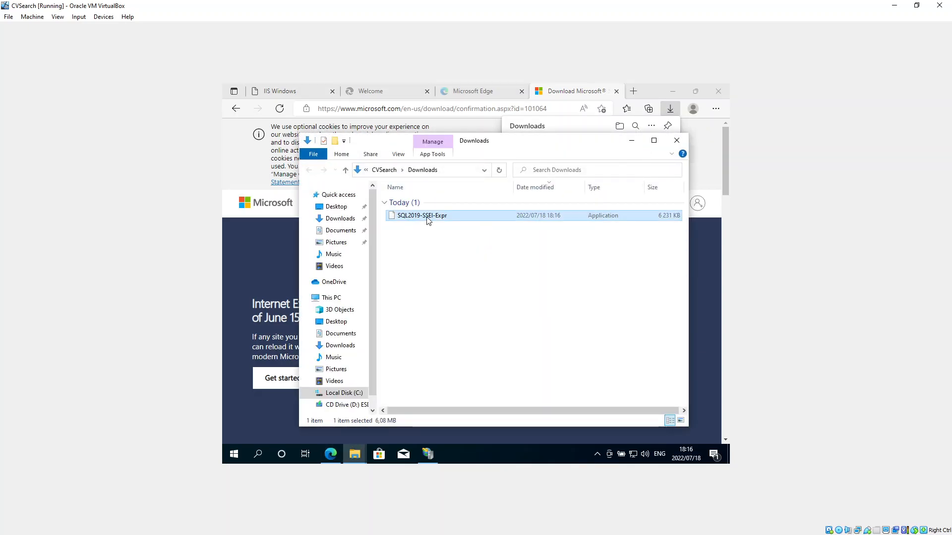
{"action": "double_click", "coordinate": [427, 217]}
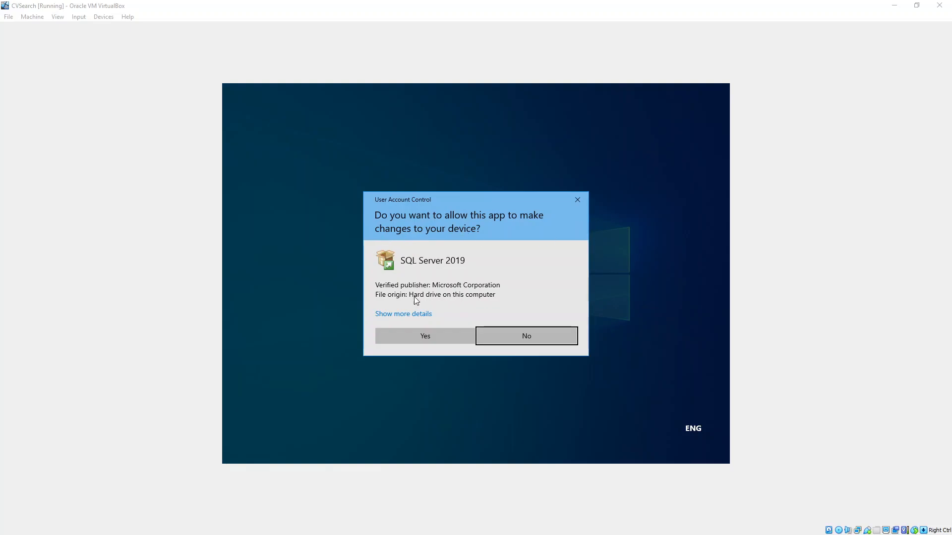
{"action": "left_click", "coordinate": [427, 337]}
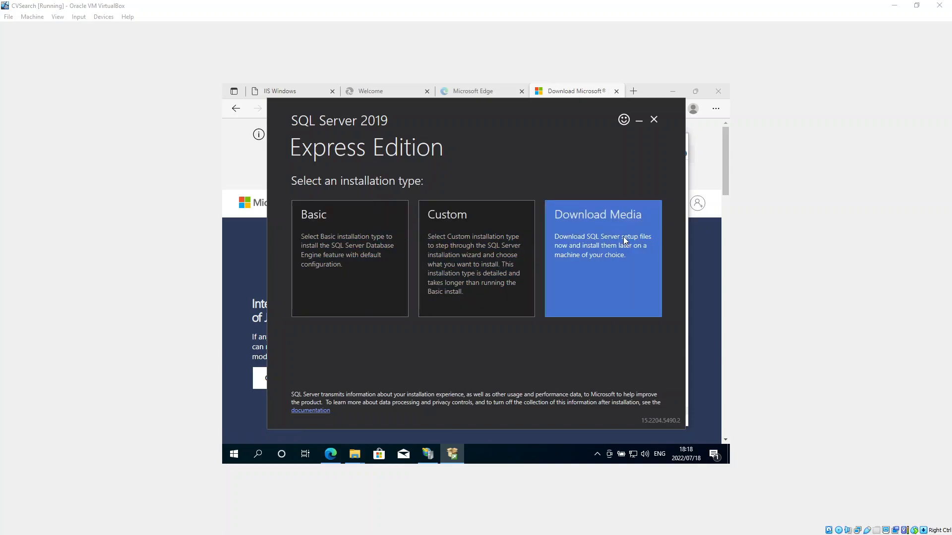
{"action": "left_click", "coordinate": [594, 250]}
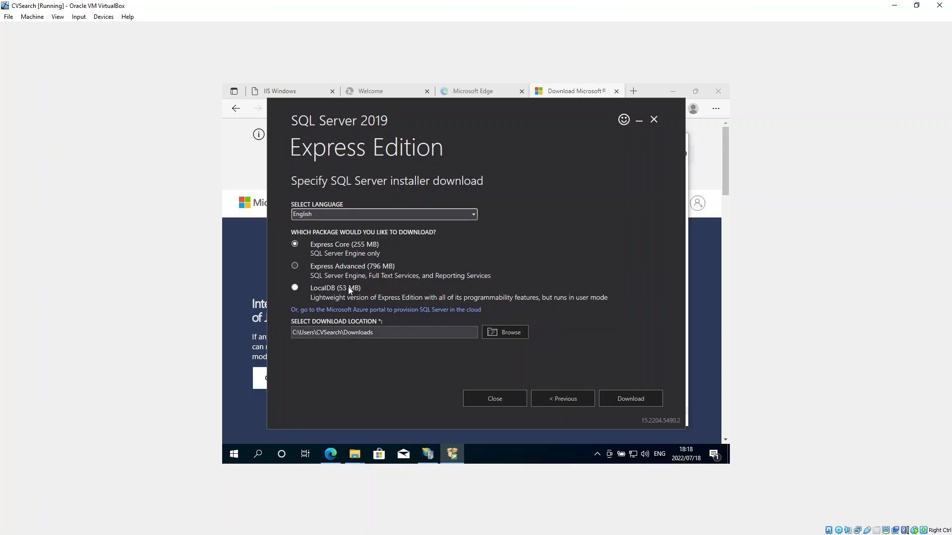
{"action": "left_click", "coordinate": [295, 266]}
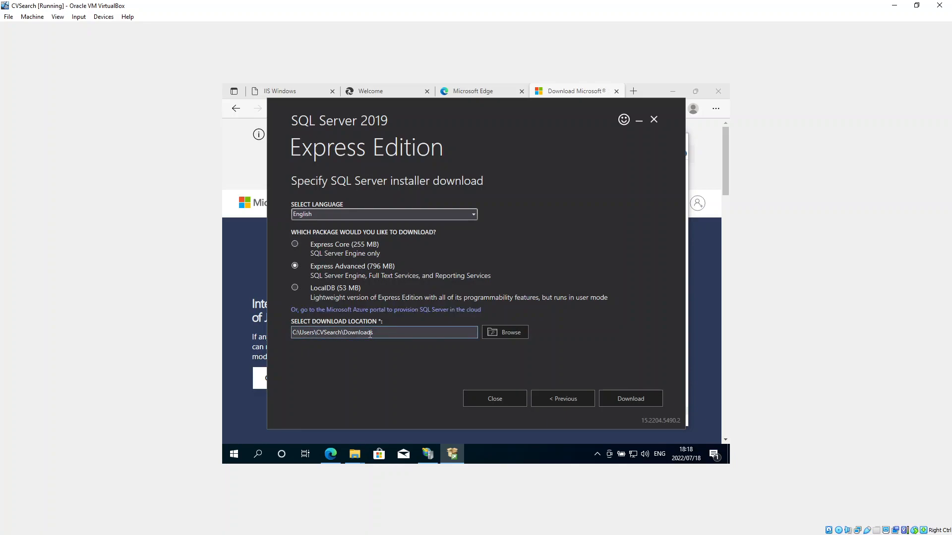
{"action": "left_click", "coordinate": [623, 399]}
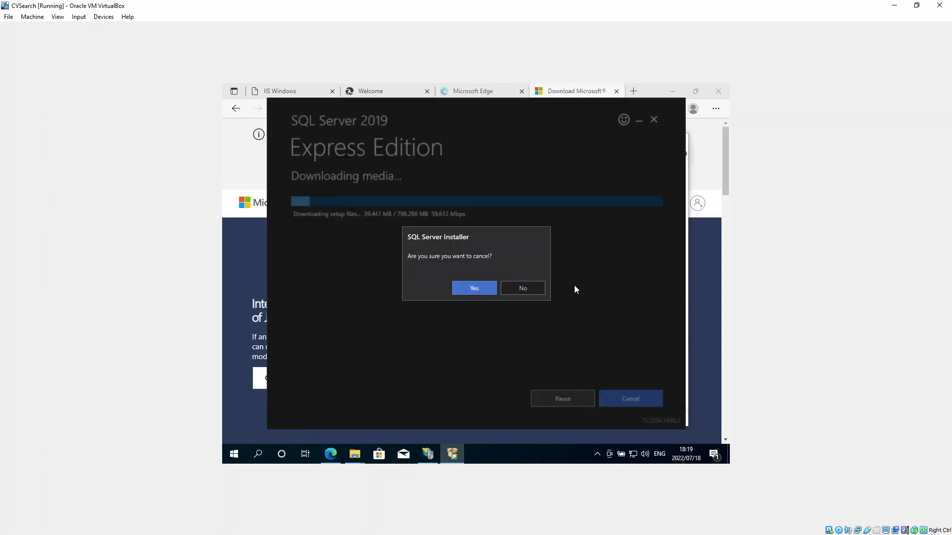
{"action": "left_click", "coordinate": [468, 290]}
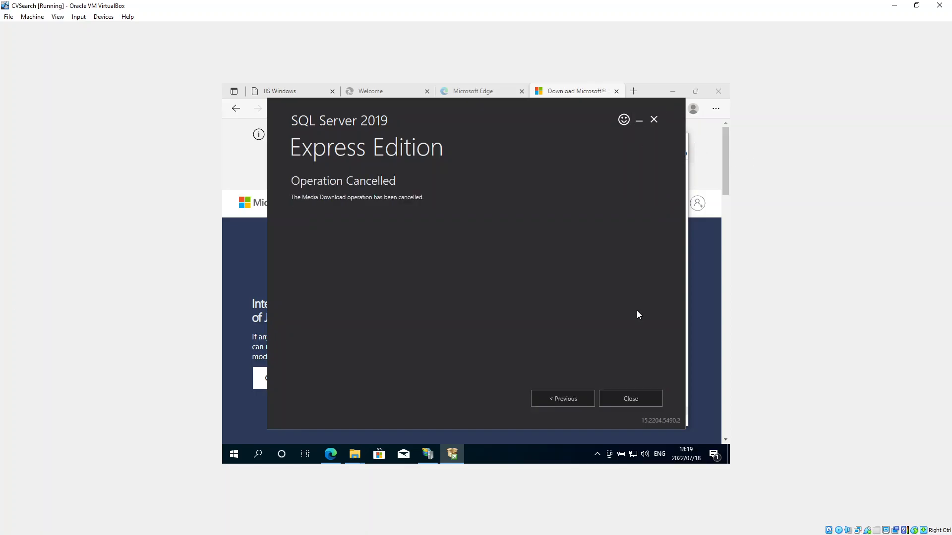
{"action": "left_click", "coordinate": [631, 398]}
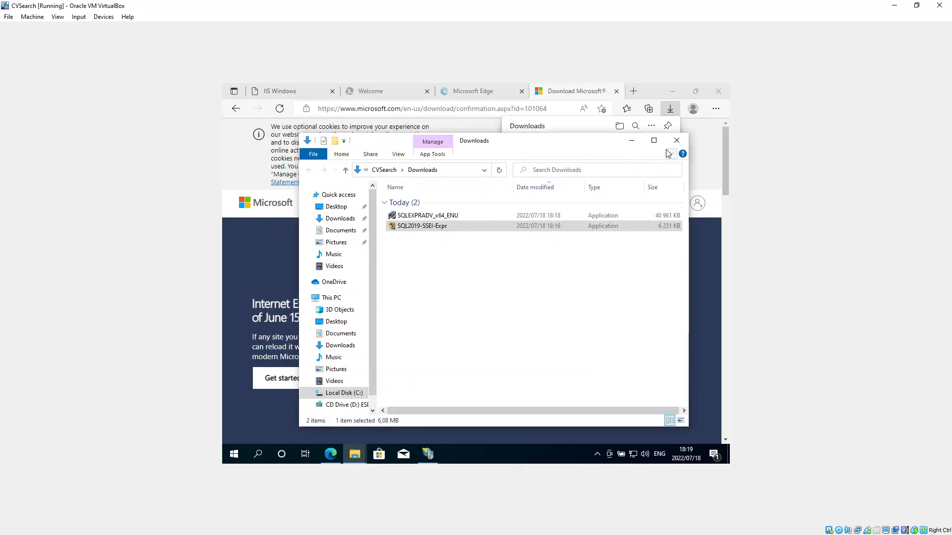
- Mount Admin_CV_Management_2022.iso in the virtual machine's optical drive and open the D: CD drive in File Explorer
{"action": "left_click", "coordinate": [347, 405]}
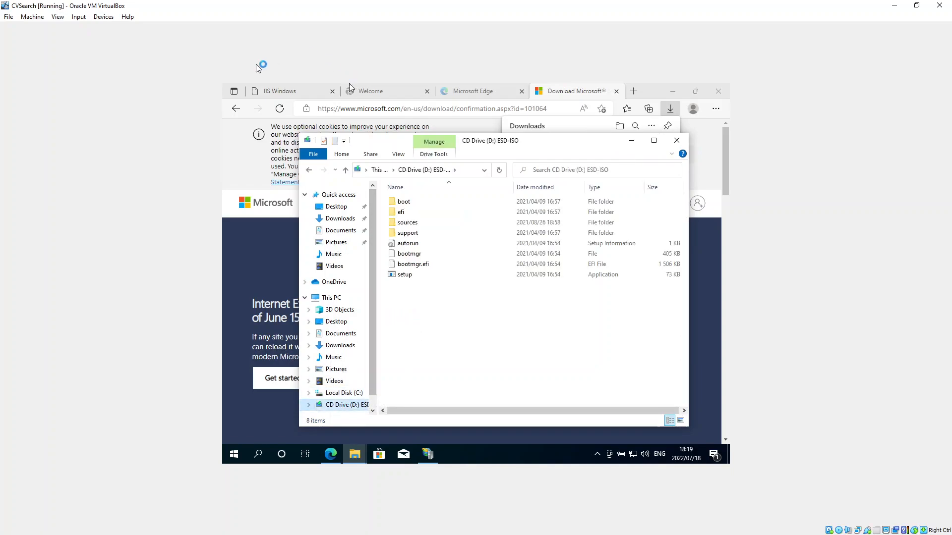
{"action": "left_click", "coordinate": [103, 16]}
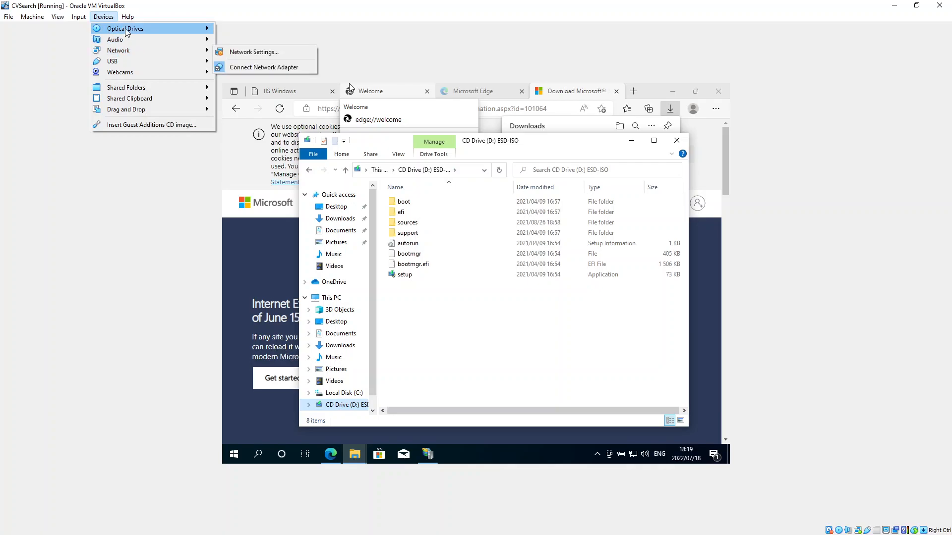
{"action": "mouse_move", "coordinate": [126, 30]}
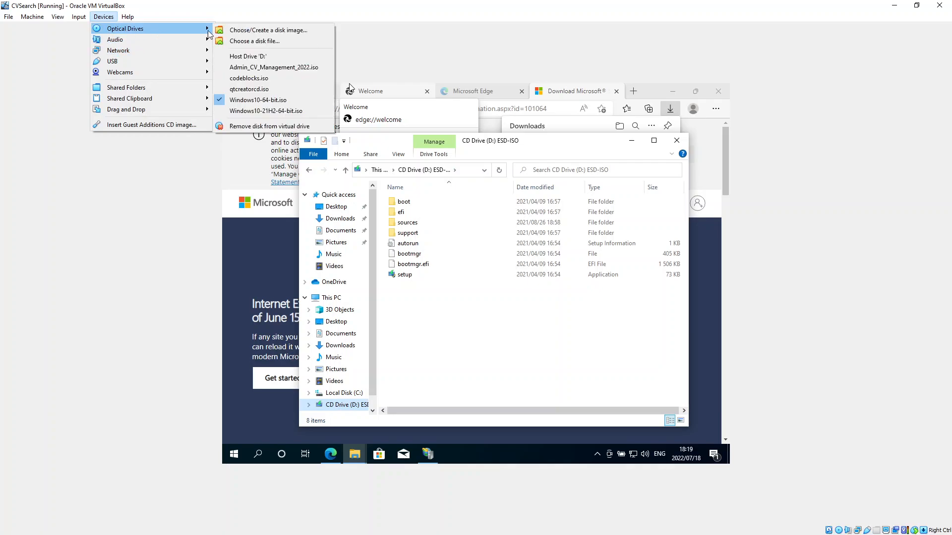
{"action": "left_click", "coordinate": [257, 68]}
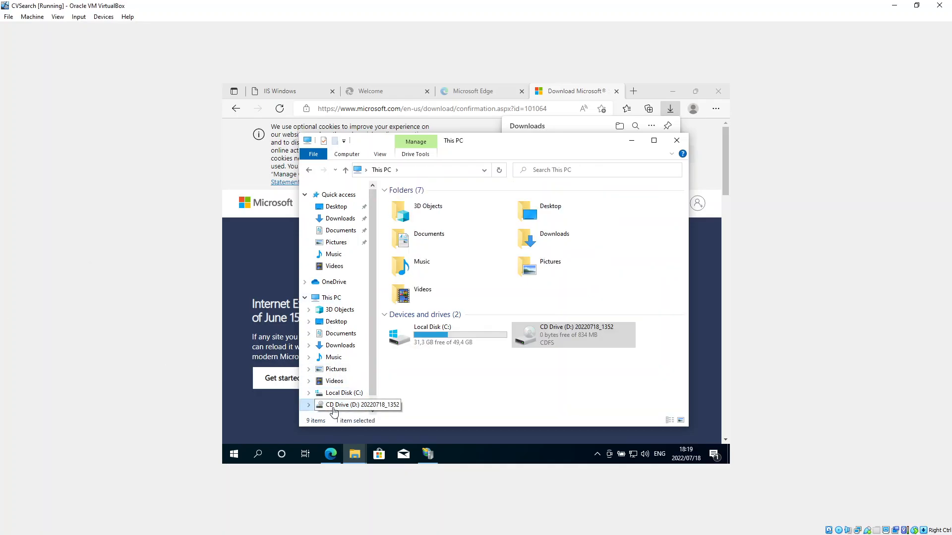
{"action": "left_click", "coordinate": [330, 405]}
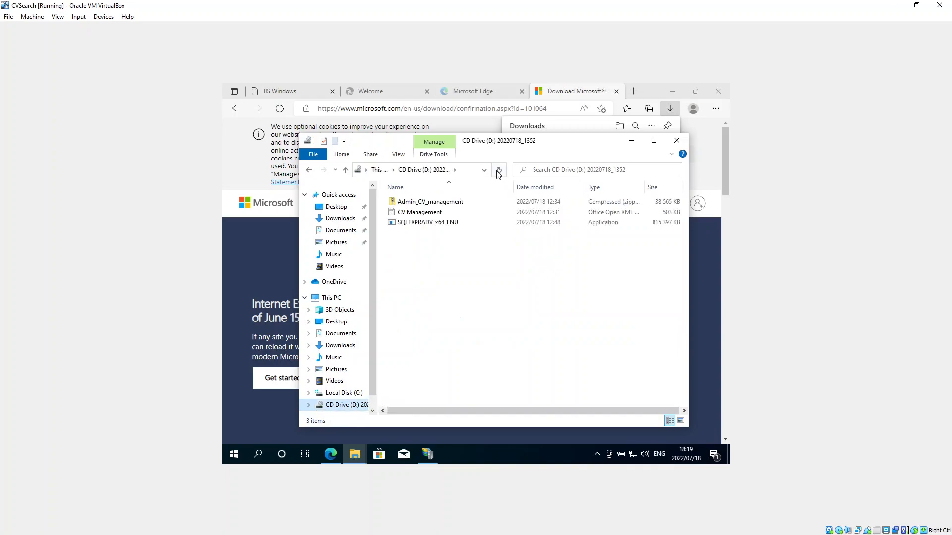
- Run SQLEXPRADV_x64_ENU from the CD drive and allow it to make changes to the device
{"action": "left_click", "coordinate": [438, 224]}
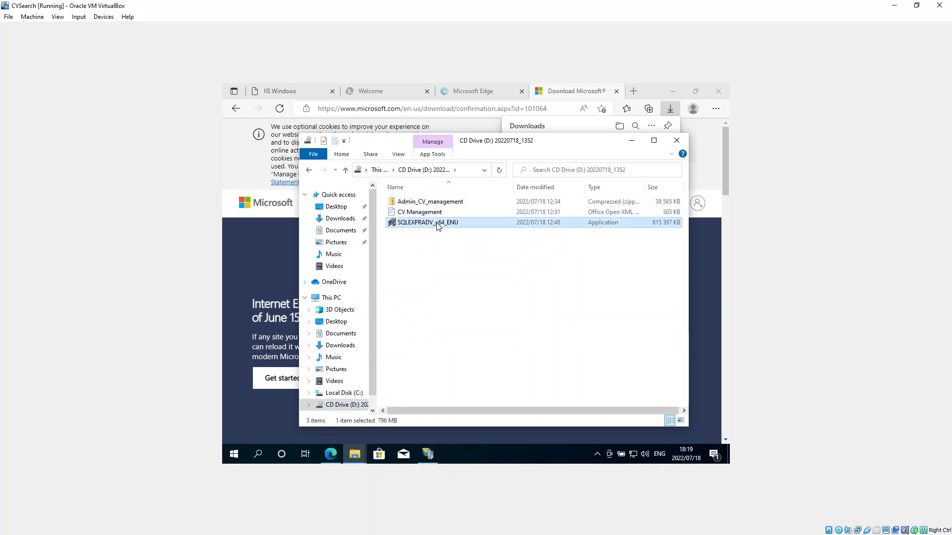
{"action": "double_click", "coordinate": [437, 224]}
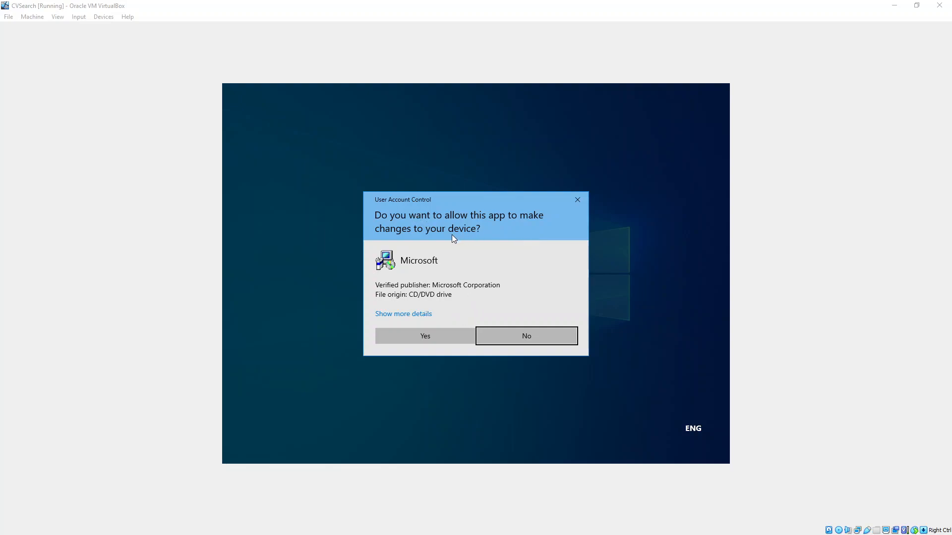
{"action": "left_click", "coordinate": [438, 340]}
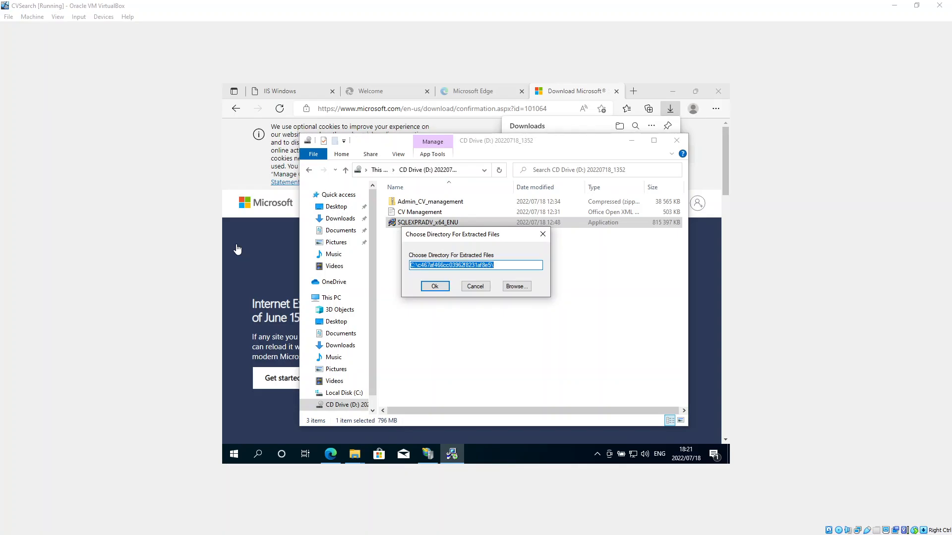
- Set the directory for extracted files to C:\sqlexpress_install\ and start the extraction
{"action": "left_click", "coordinate": [420, 265]}
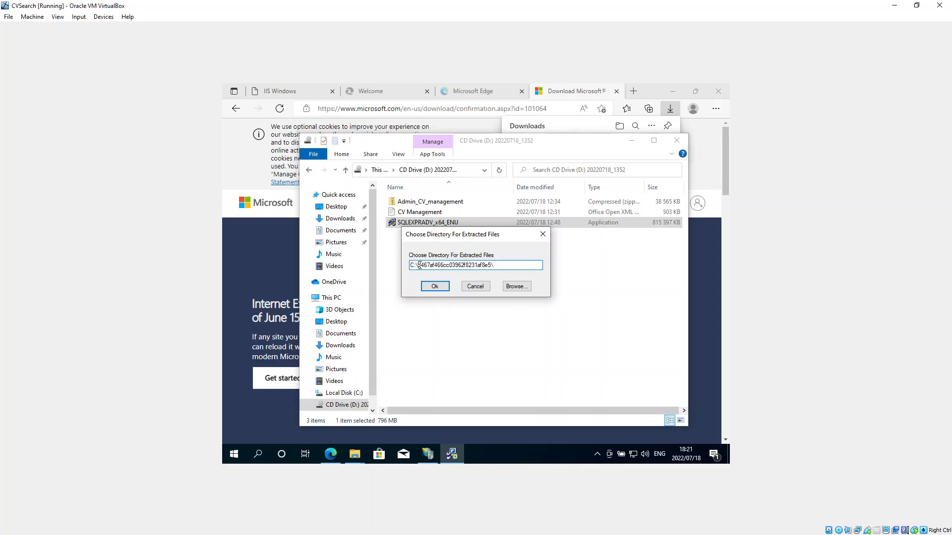
{"action": "left_click_drag", "start_coordinate": [419, 265], "coordinate": [489, 263]}
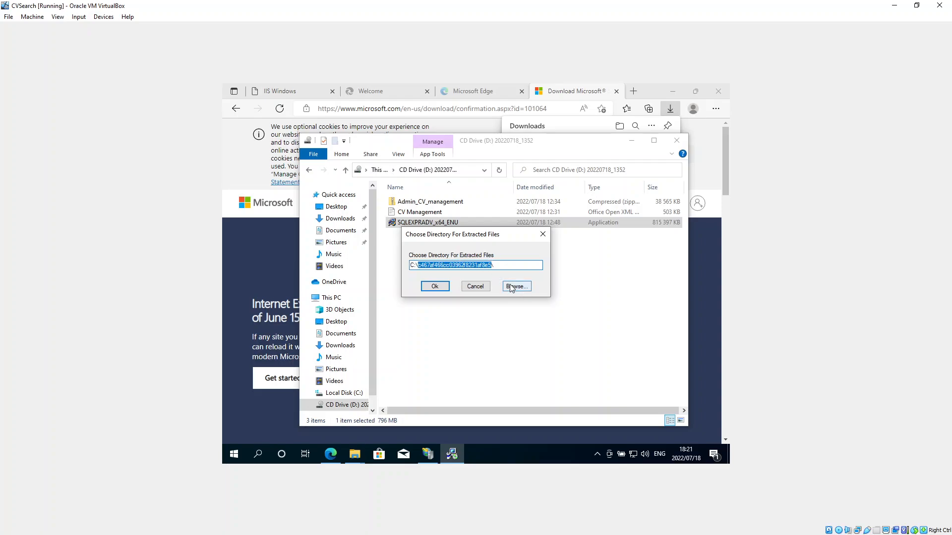
{"action": "type", "text": "sqlexpress_install\\"}
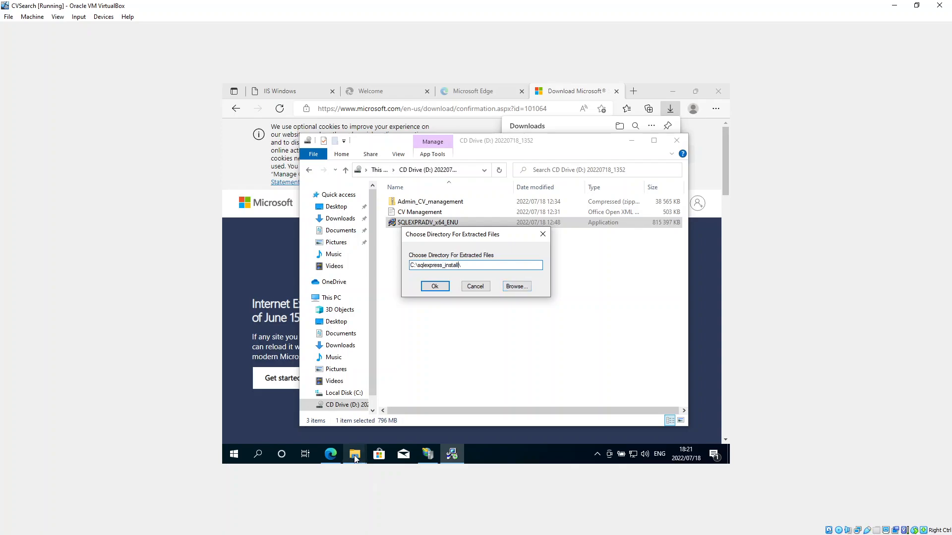
{"action": "left_click", "coordinate": [436, 290]}
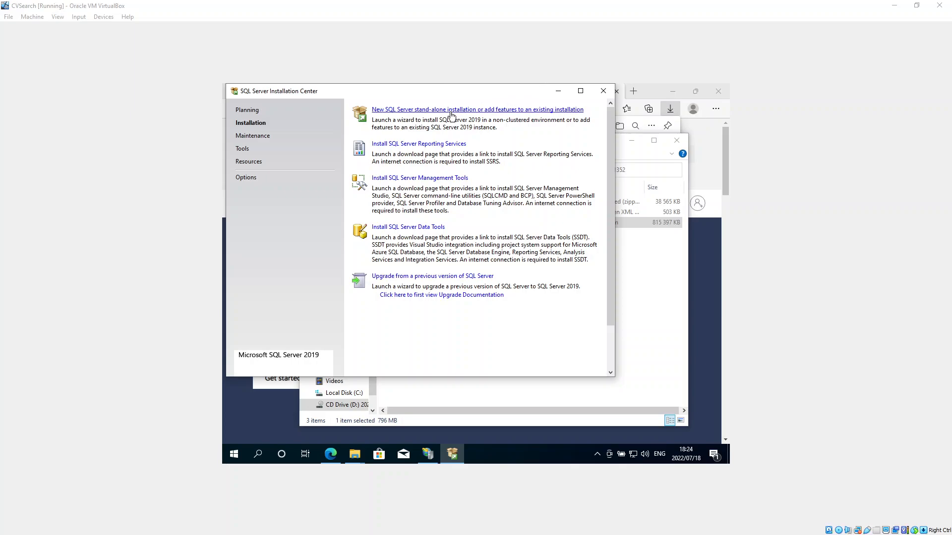
- Start a new SQL Server stand-alone installation and accept the Microsoft Software License Terms
{"action": "left_click", "coordinate": [435, 113]}
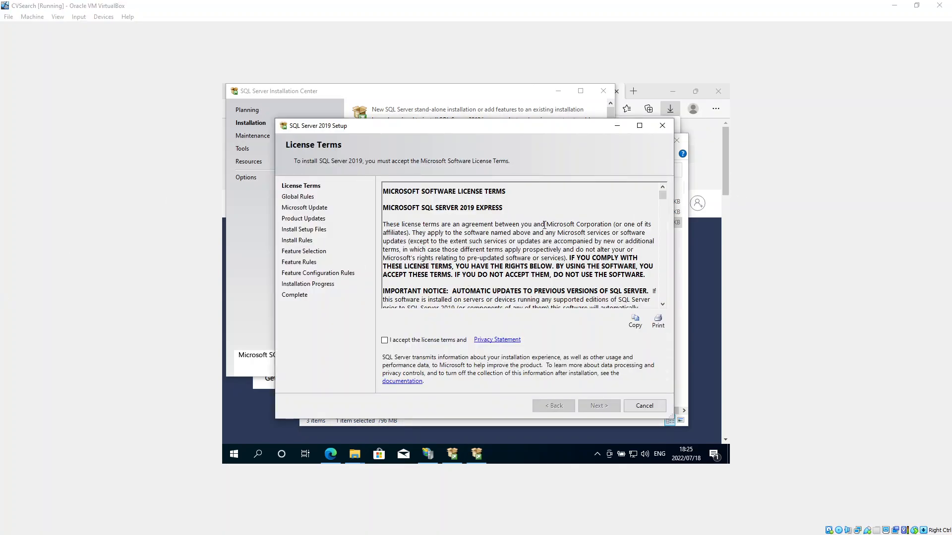
{"action": "left_click", "coordinate": [664, 207]}
{"action": "left_click_drag", "start_coordinate": [663, 207], "coordinate": [630, 312]}
{"action": "left_click", "coordinate": [385, 340]}
{"action": "left_click", "coordinate": [589, 405]}
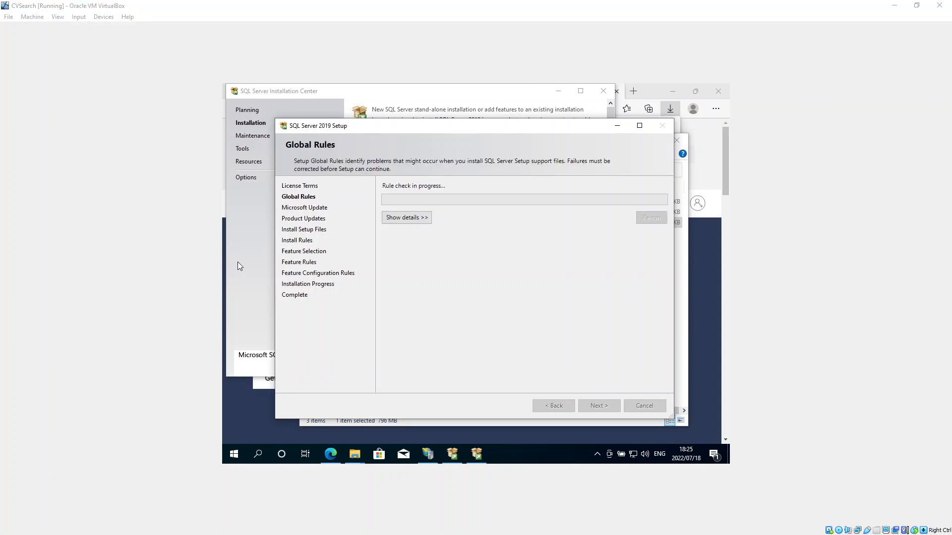
- Show the Global Rules check details and continue past Microsoft Update without enabling update checks
{"action": "left_click", "coordinate": [414, 222]}
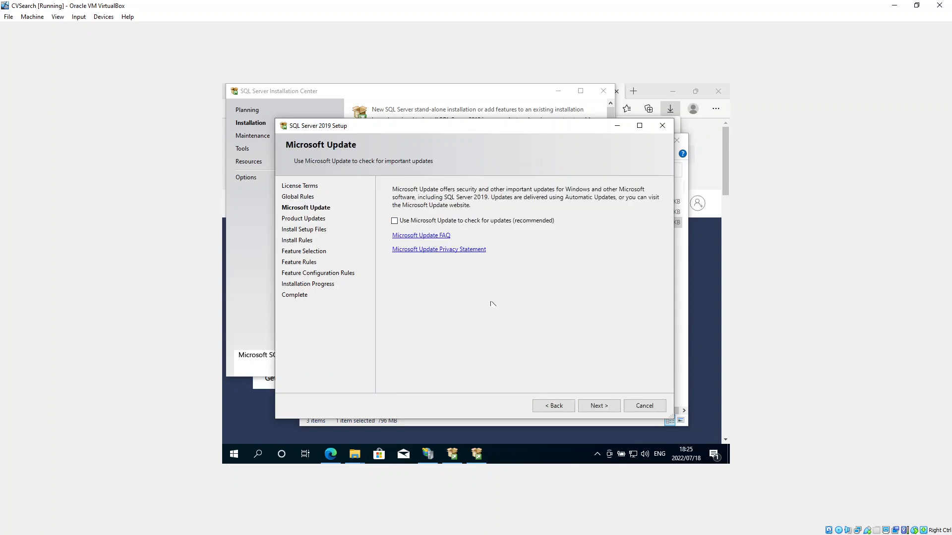
{"action": "left_click", "coordinate": [600, 409]}
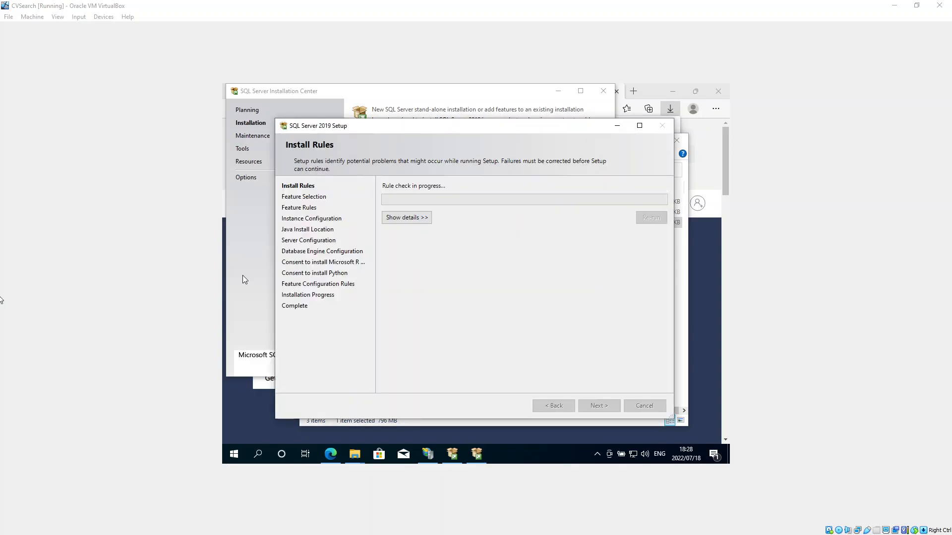
- Review the Windows Firewall warning in the Install Rules details, open its documentation link in the browser, and continue setup to Feature Selection
{"action": "left_click", "coordinate": [416, 219]}
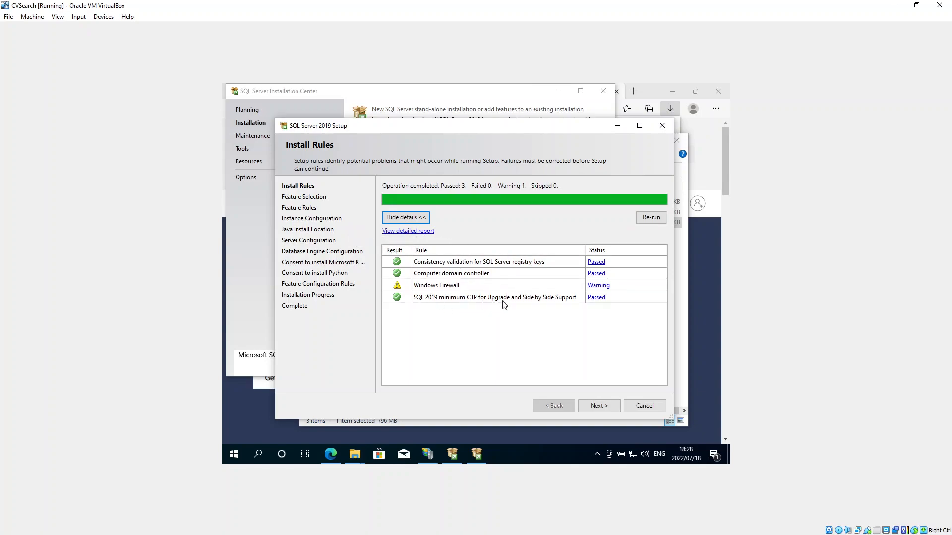
{"action": "left_click", "coordinate": [599, 286]}
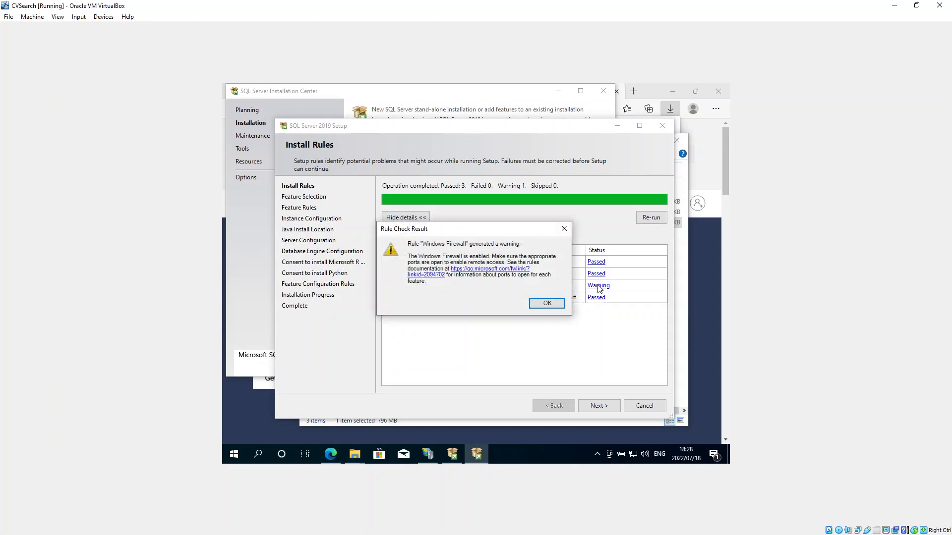
{"action": "left_click", "coordinate": [475, 271]}
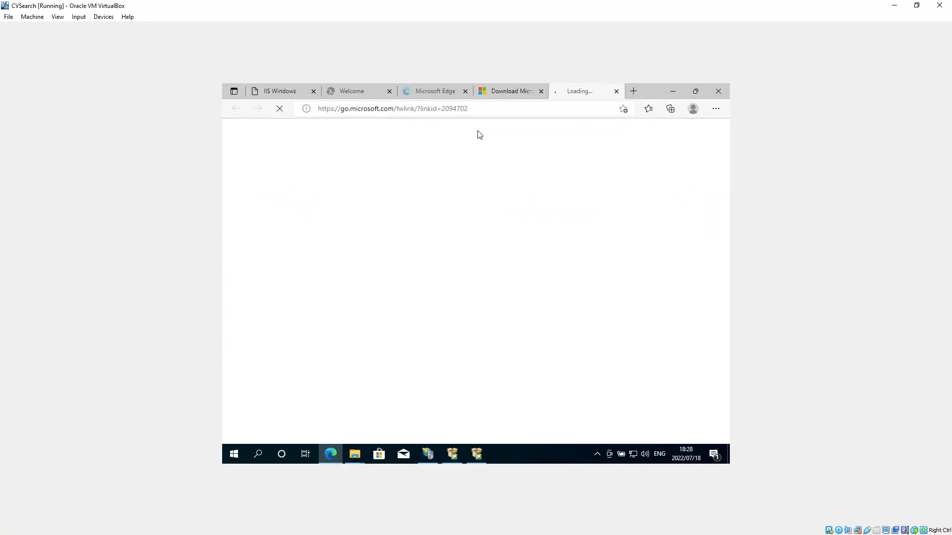
{"action": "left_click", "coordinate": [482, 455]}
{"action": "left_click", "coordinate": [548, 303]}
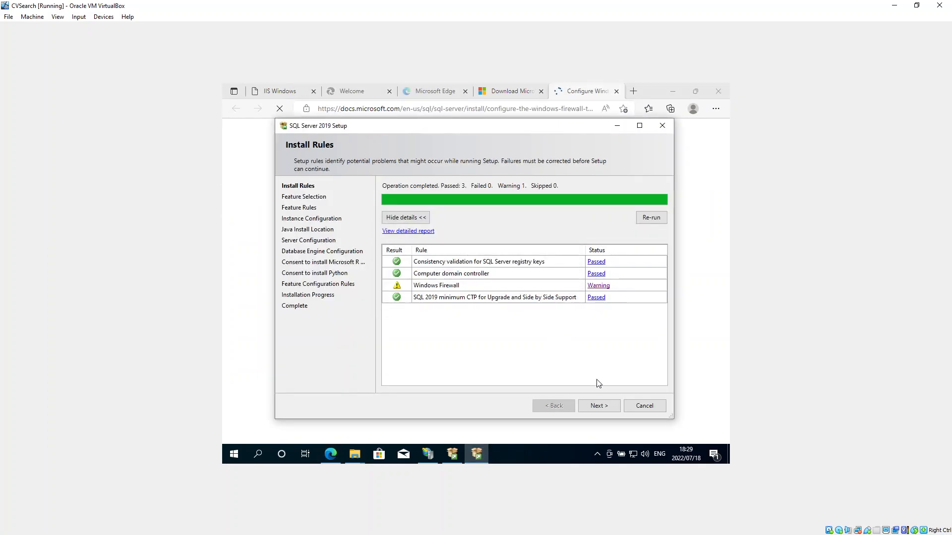
{"action": "left_click", "coordinate": [598, 407]}
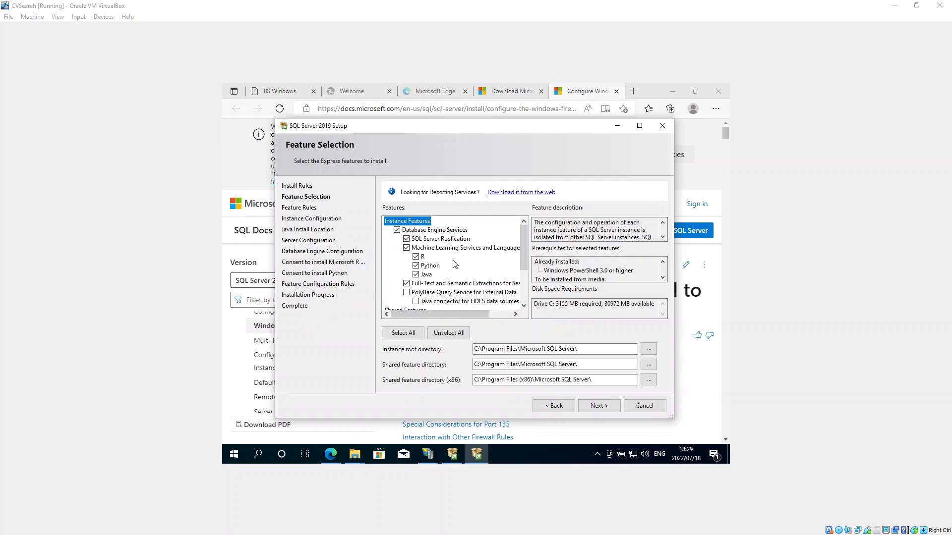
- Review the instance and shared features, keep the default selection and directories, and continue to Instance Configuration
{"action": "left_click_drag", "start_coordinate": [459, 312], "coordinate": [462, 316]}
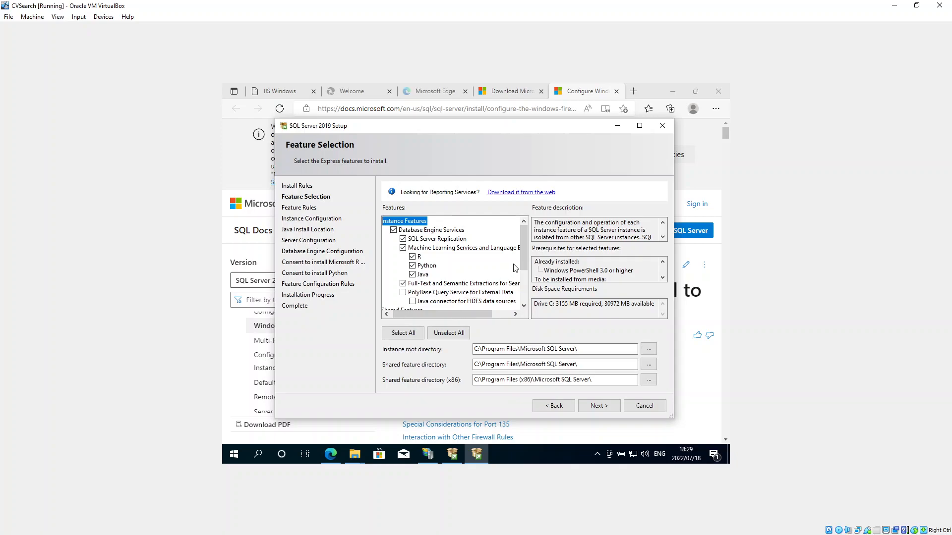
{"action": "left_click_drag", "start_coordinate": [524, 268], "coordinate": [529, 298]}
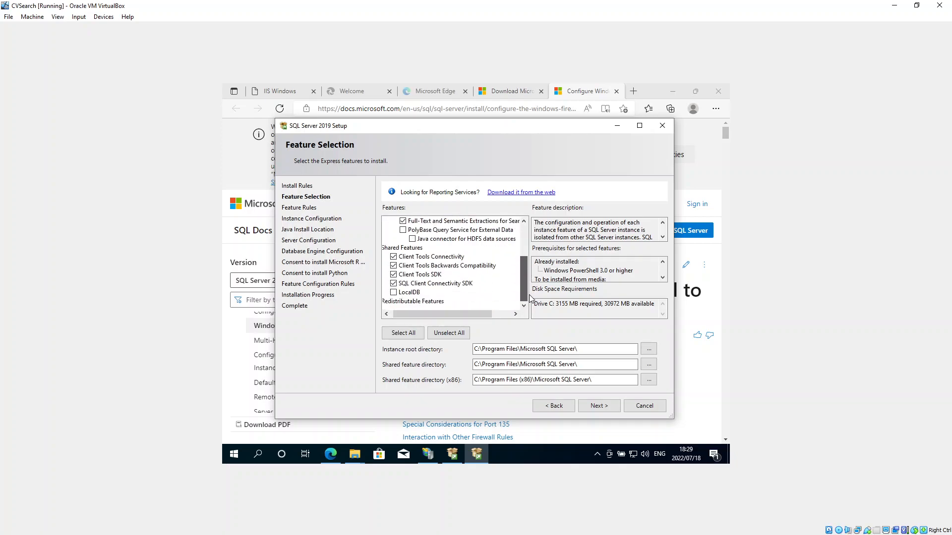
{"action": "left_click_drag", "start_coordinate": [436, 314], "coordinate": [433, 315]}
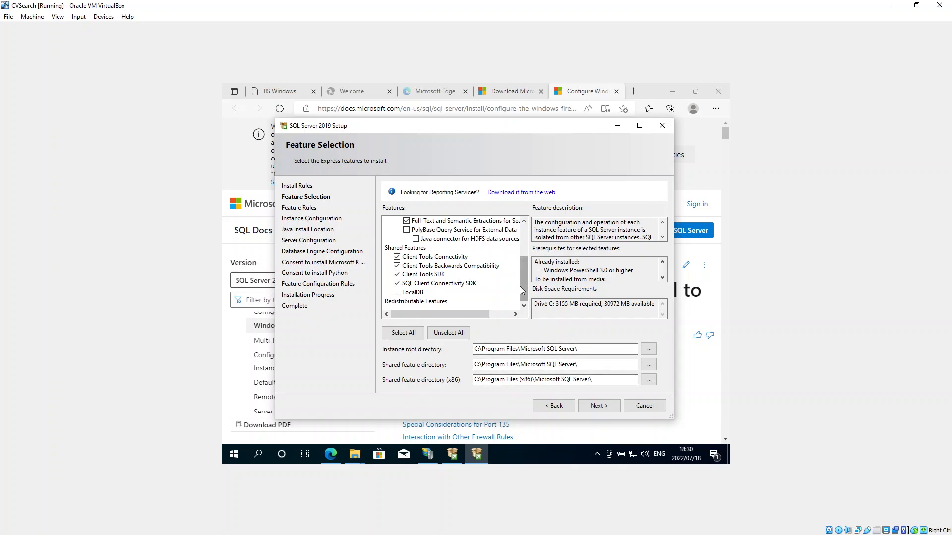
{"action": "scroll", "coordinate": [520, 290], "scroll_direction": "up", "scroll_amount": 3}
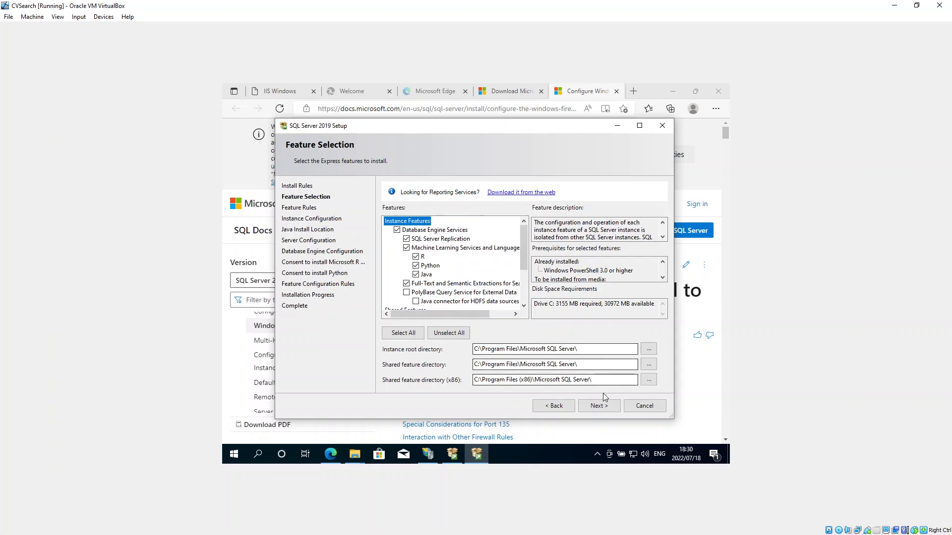
{"action": "left_click", "coordinate": [599, 406]}
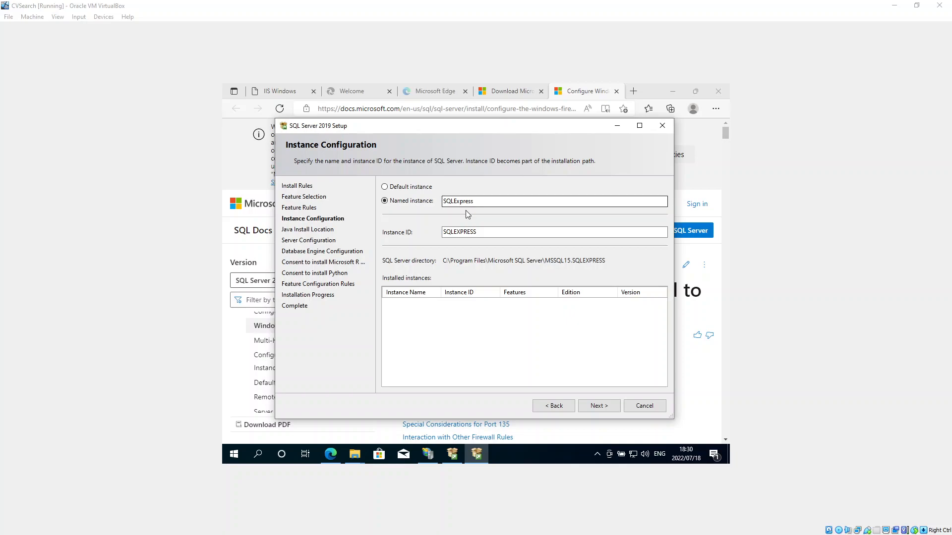
- Keep the SQLExpress named instance and the included Open JRE 11.0.3, and continue to Server Configuration
{"action": "left_click", "coordinate": [597, 406]}
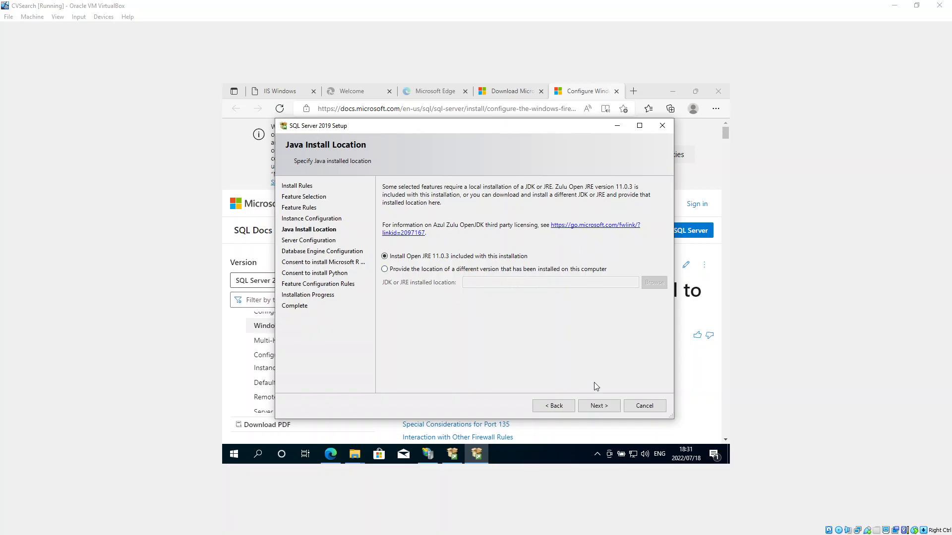
{"action": "left_click", "coordinate": [597, 407]}
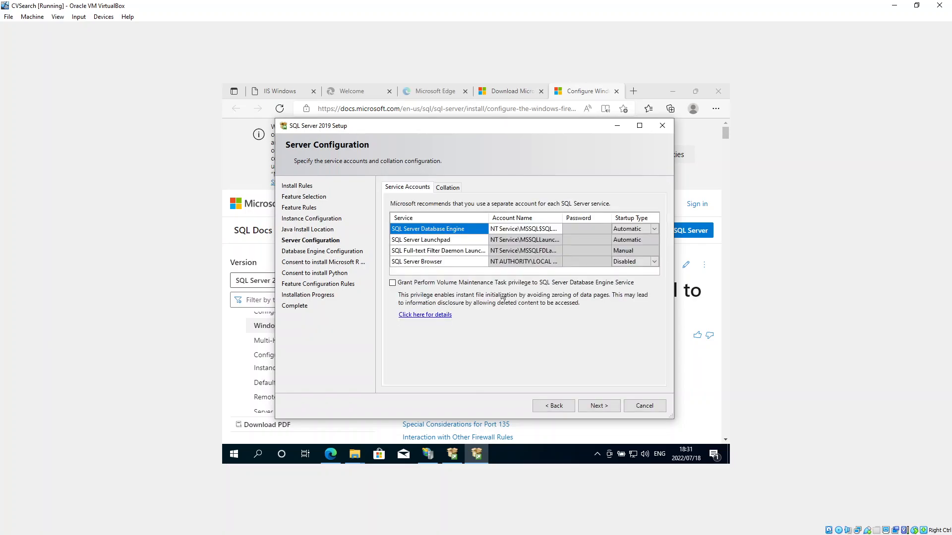
- Review the service accounts and collation customization options, keep the defaults, and continue to Database Engine Configuration
{"action": "left_click", "coordinate": [525, 229]}
{"action": "left_click", "coordinate": [456, 189]}
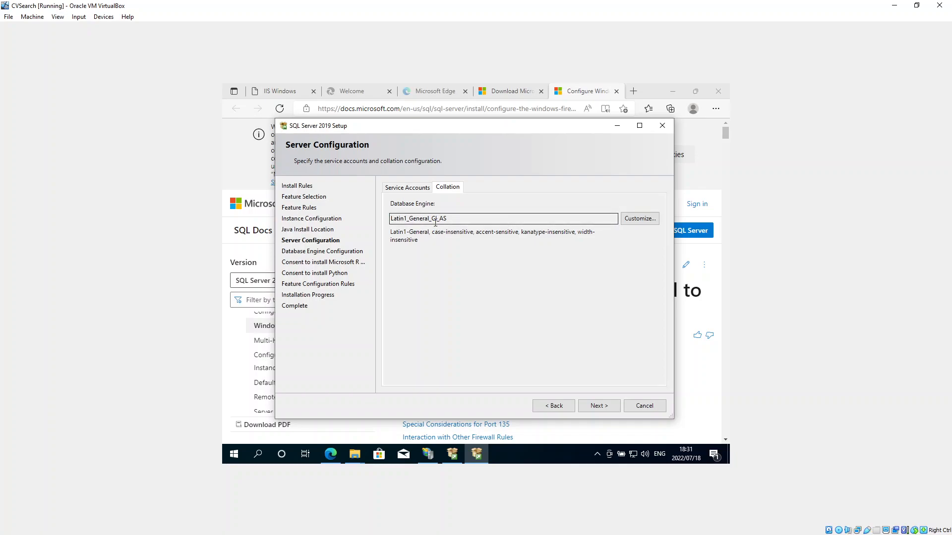
{"action": "left_click", "coordinate": [639, 221]}
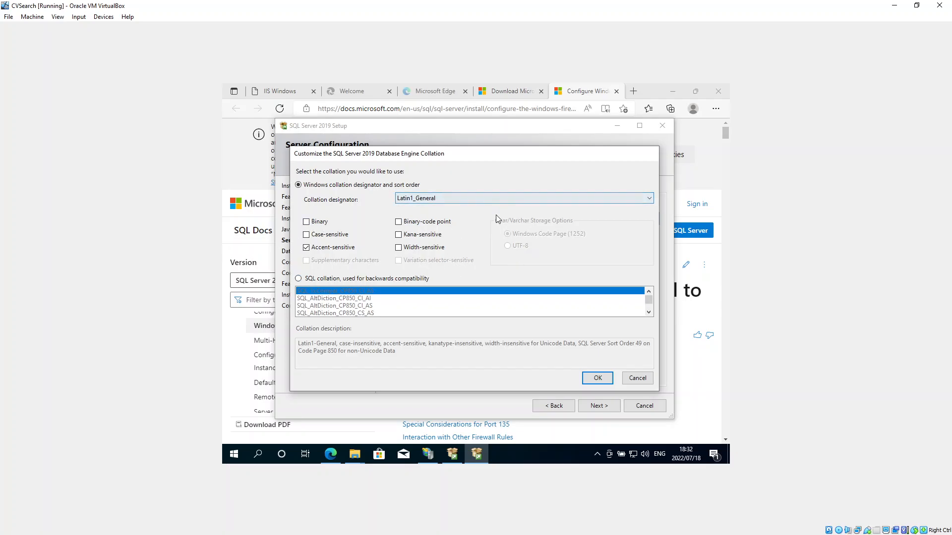
{"action": "left_click", "coordinate": [634, 382]}
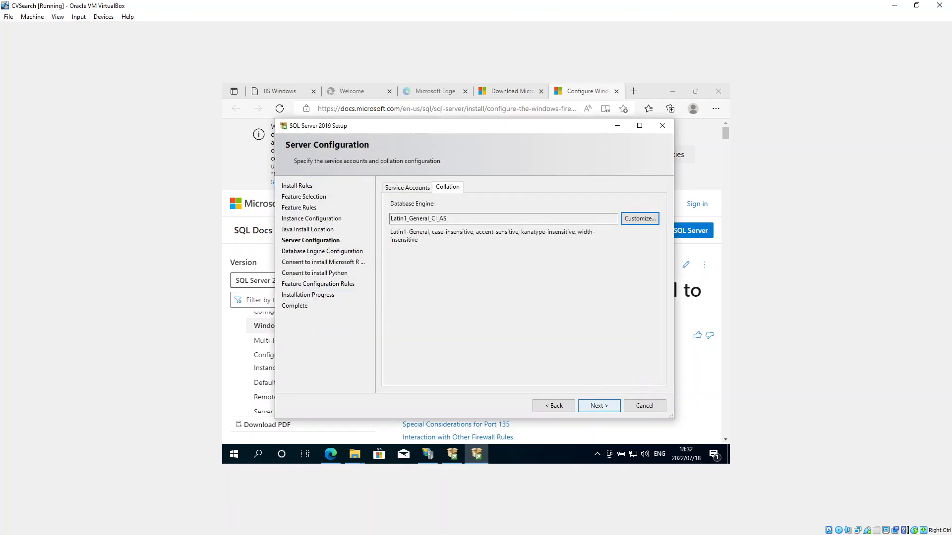
{"action": "left_click", "coordinate": [399, 189]}
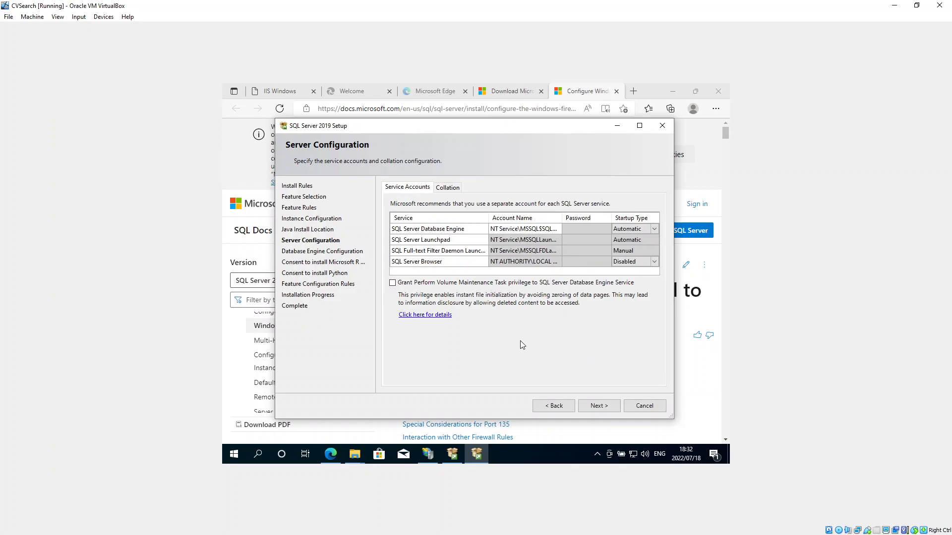
{"action": "left_click", "coordinate": [586, 404]}
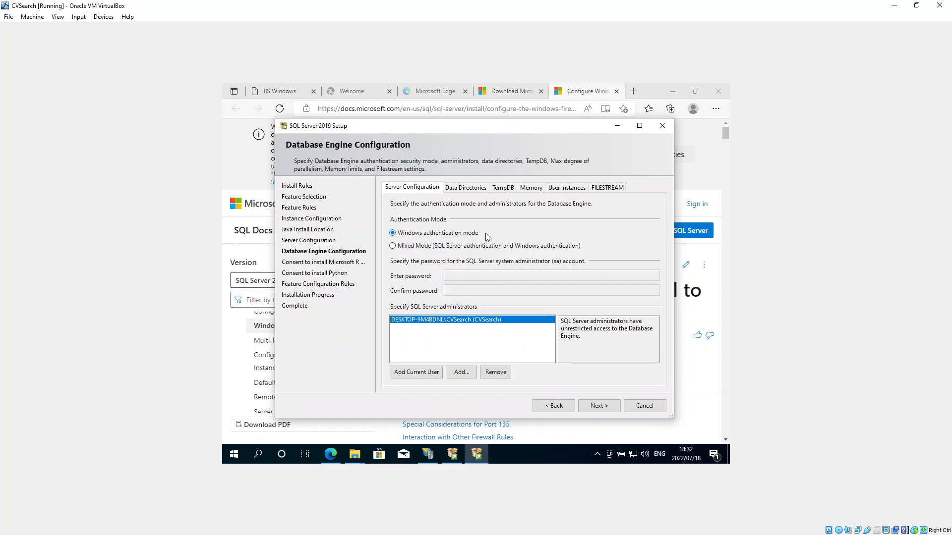
- Set the authentication mode to Mixed Mode, then enter and confirm the sa account password
{"action": "left_click", "coordinate": [393, 246]}
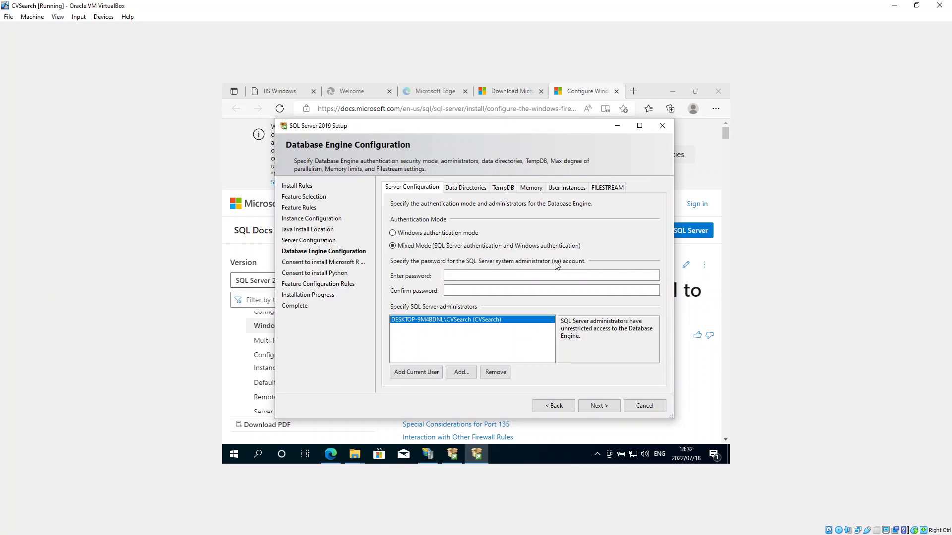
{"action": "left_click", "coordinate": [490, 276]}
{"action": "type", "text": "••••"}
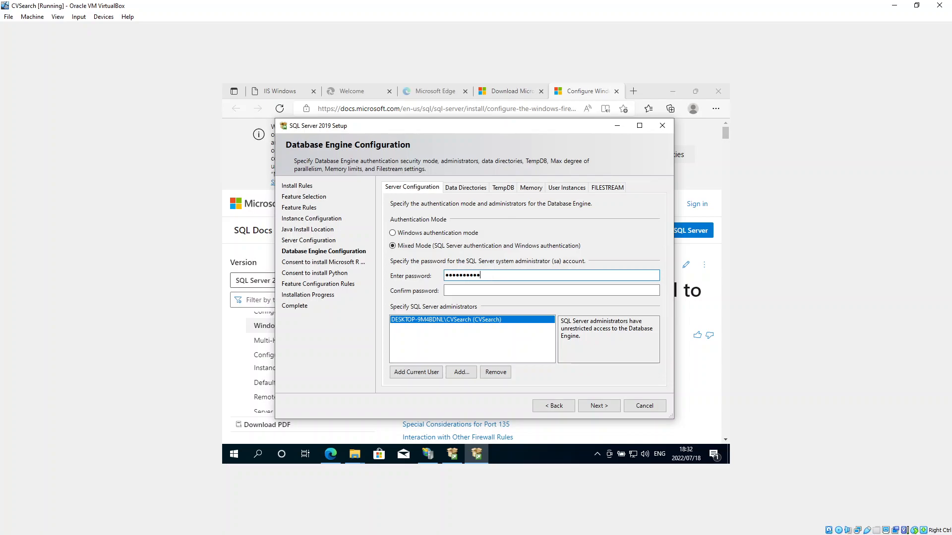
{"action": "left_click", "coordinate": [493, 290]}
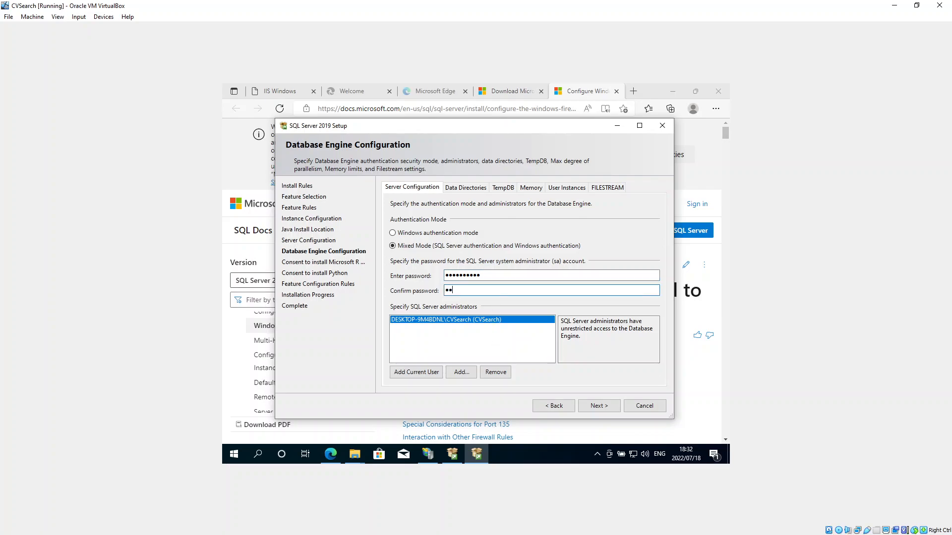
{"action": "type", "text": "•••••••••"}
- Review the remaining Database Engine settings, enable FILESTREAM for Transact-SQL access and file I/O access, and continue setup
{"action": "left_click", "coordinate": [466, 188]}
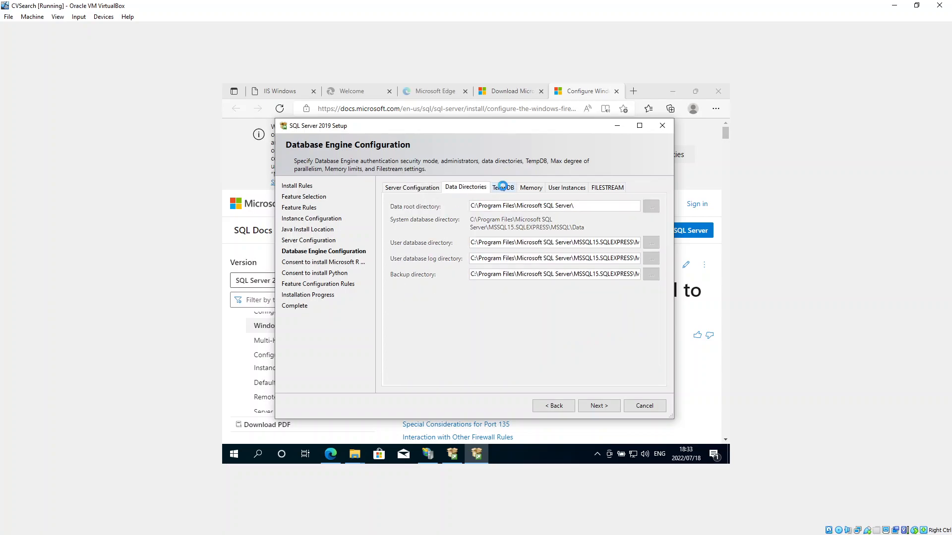
{"action": "left_click", "coordinate": [504, 189]}
{"action": "left_click", "coordinate": [524, 191]}
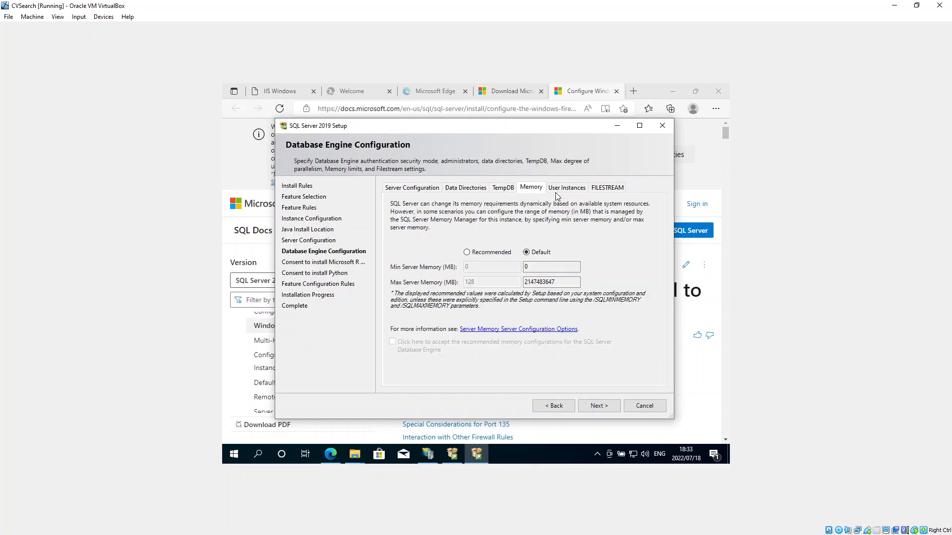
{"action": "left_click", "coordinate": [559, 191]}
{"action": "left_click", "coordinate": [603, 193]}
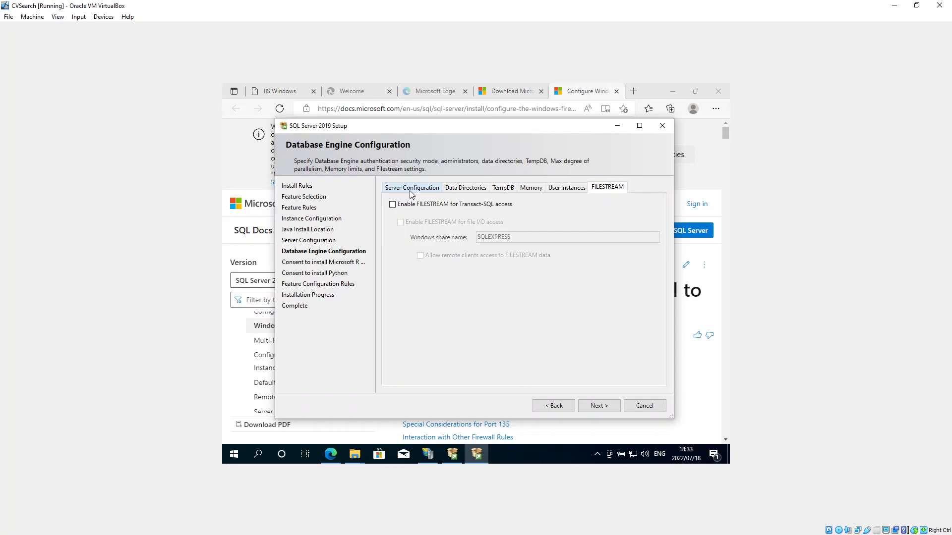
{"action": "left_click", "coordinate": [393, 205]}
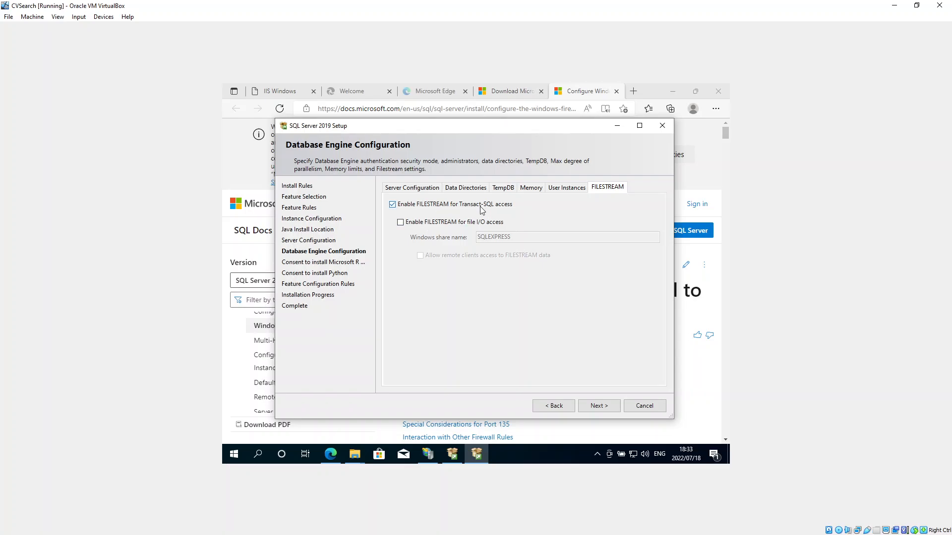
{"action": "left_click", "coordinate": [400, 223]}
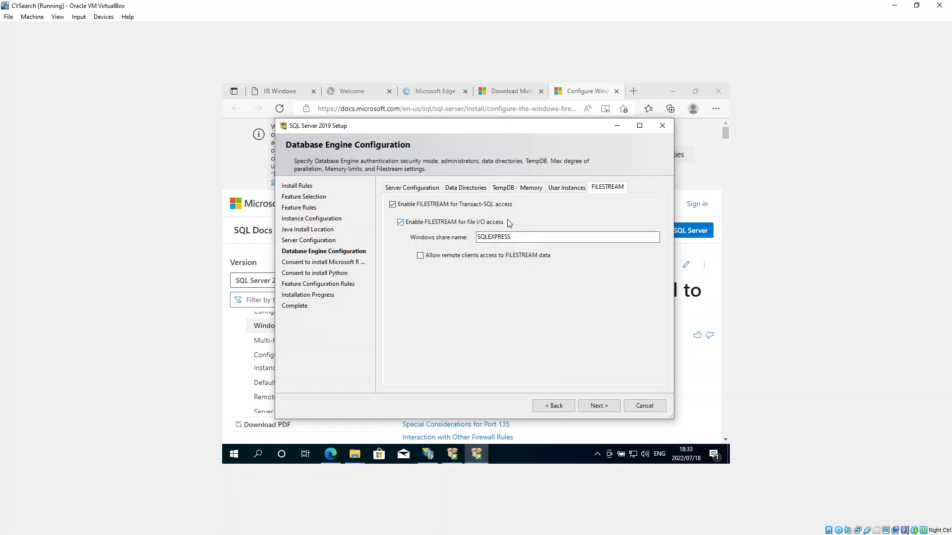
{"action": "left_click", "coordinate": [425, 193]}
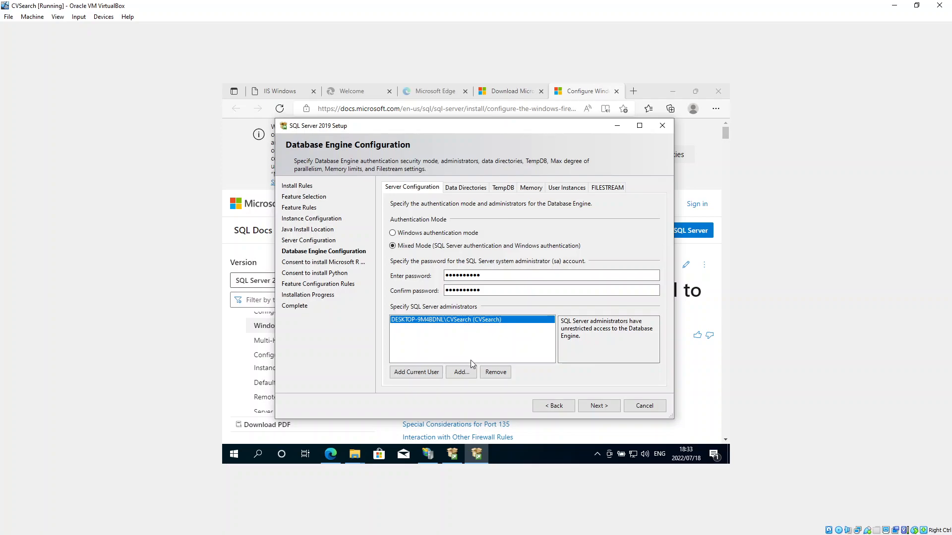
{"action": "left_click", "coordinate": [593, 406]}
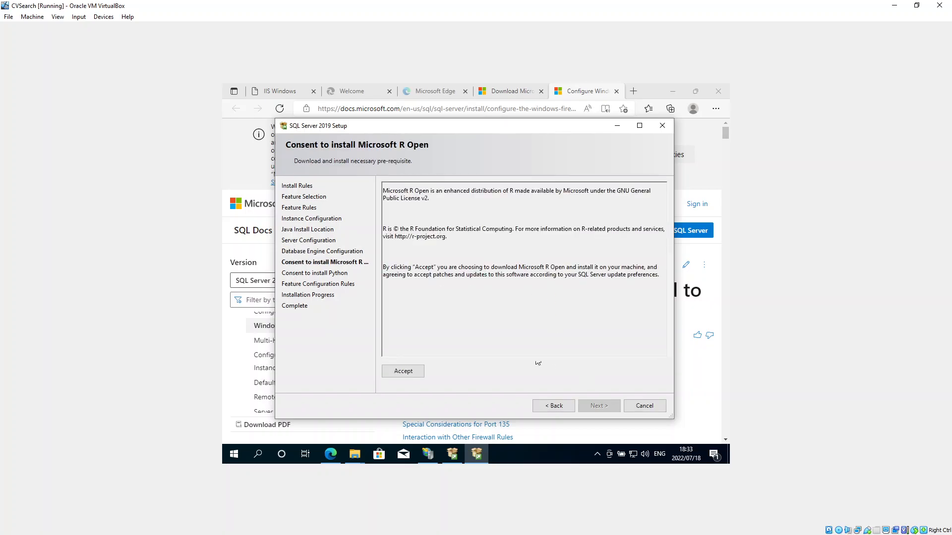
- Accept the consents to install Microsoft R Open and Python, and continue to the offline Machine Learning Server components page
{"action": "left_click", "coordinate": [403, 373]}
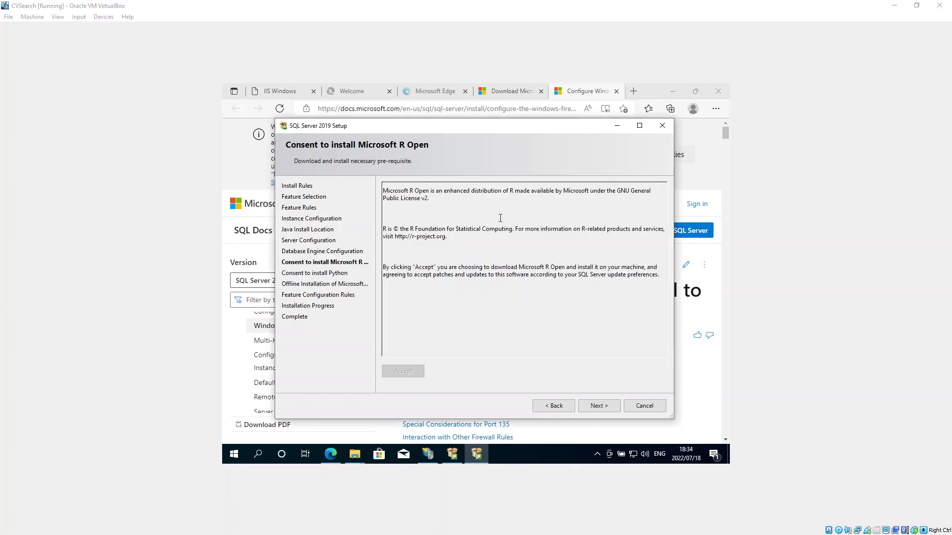
{"action": "left_click", "coordinate": [591, 401]}
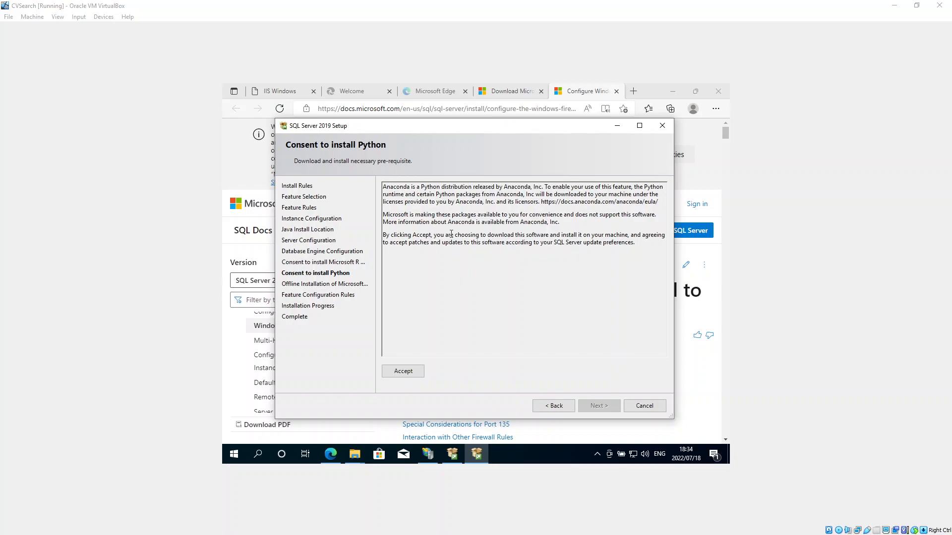
{"action": "left_click", "coordinate": [399, 372]}
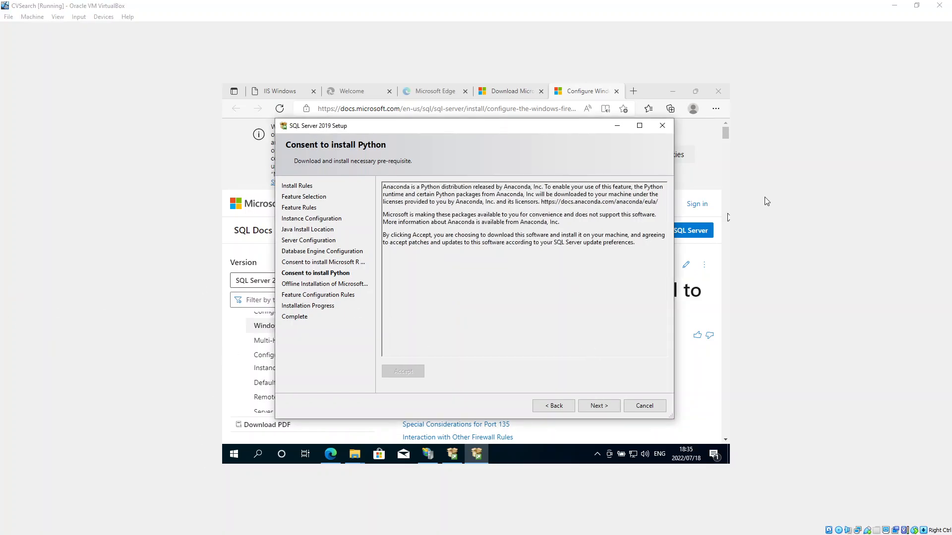
{"action": "left_click", "coordinate": [603, 410]}
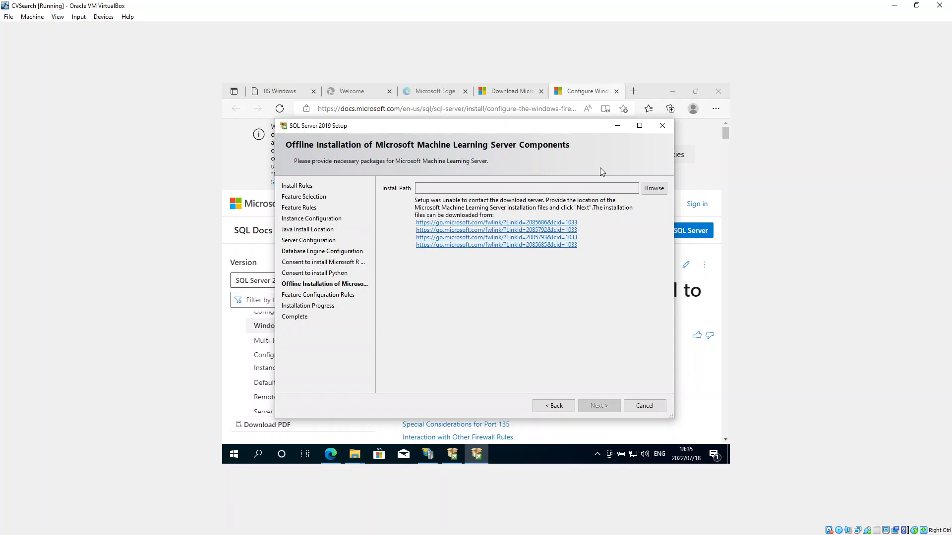
- Create a machine_learning folder on Local Disk (C:) and set it as the install path for the Machine Learning Server packages
{"action": "left_click", "coordinate": [653, 191]}
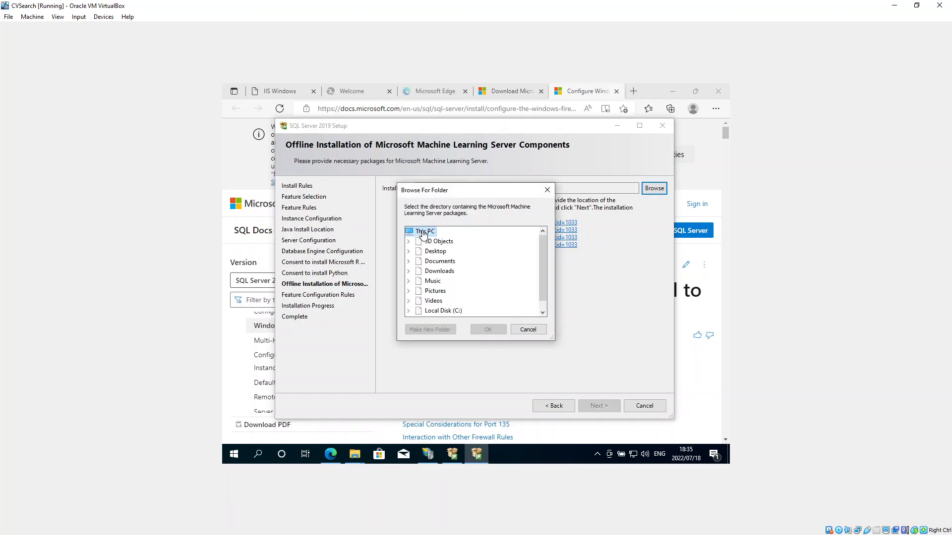
{"action": "left_click", "coordinate": [409, 313]}
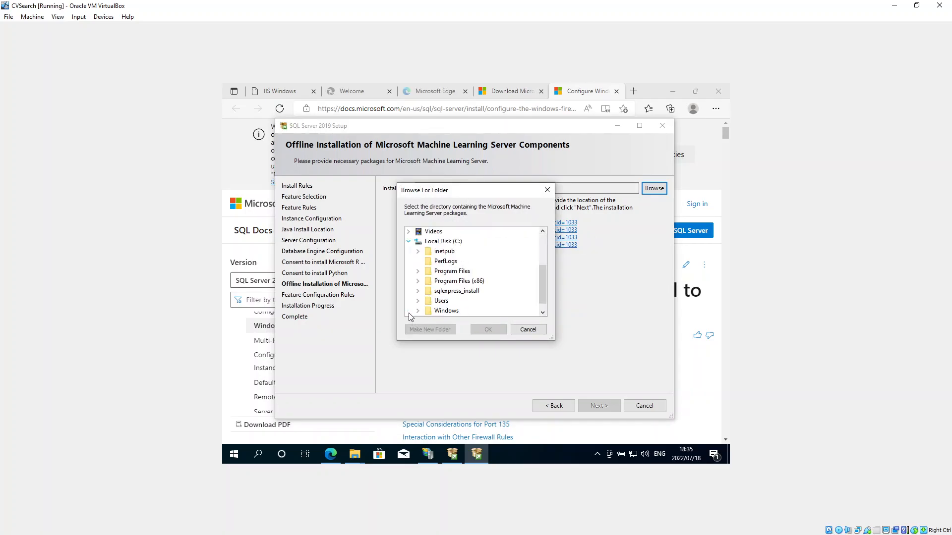
{"action": "left_click", "coordinate": [440, 242]}
{"action": "left_click", "coordinate": [429, 330]}
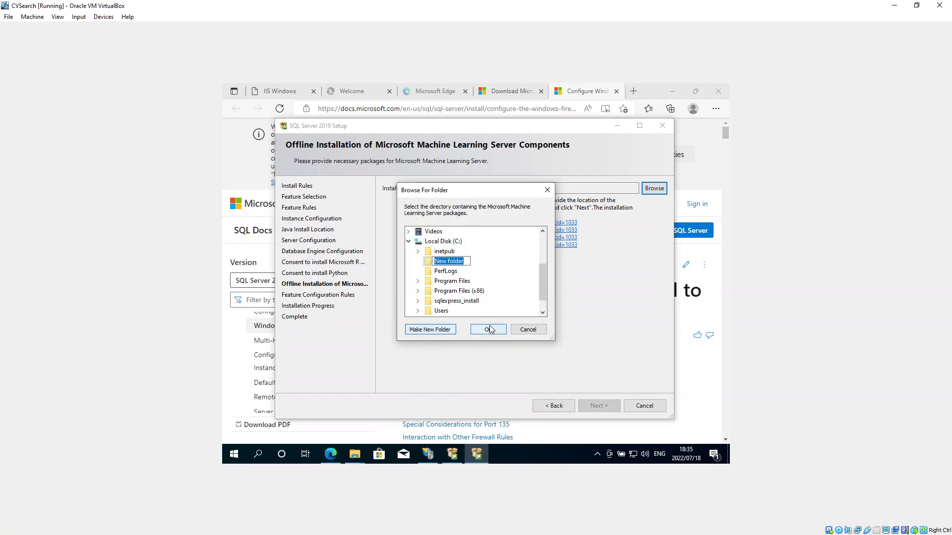
{"action": "type", "text": "machine_learning"}
{"action": "key", "text": "Escape"}
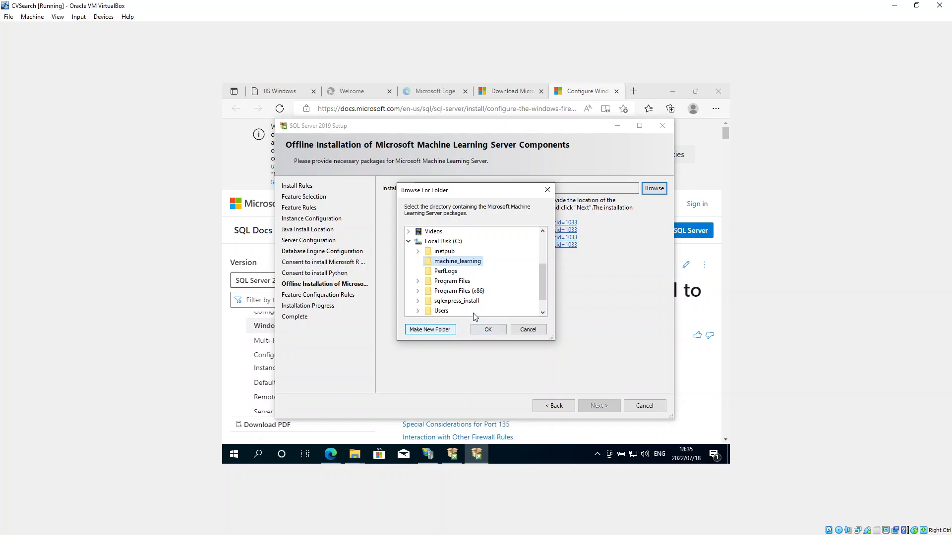
{"action": "left_click", "coordinate": [487, 329]}
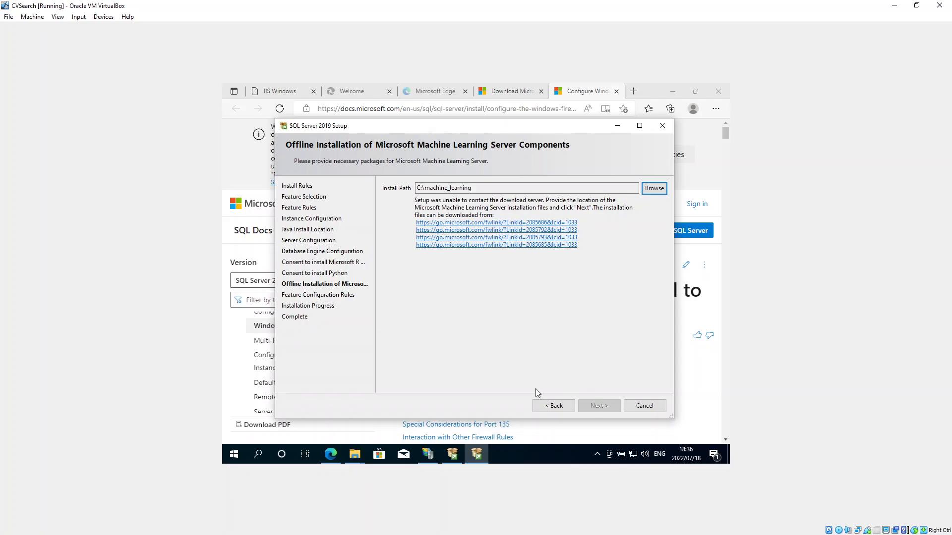
{"action": "left_click", "coordinate": [563, 188]}
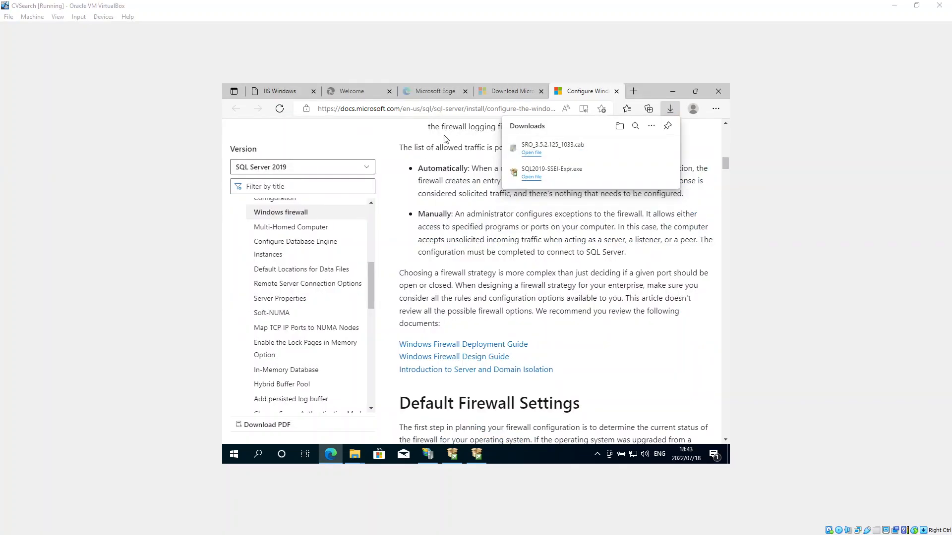
- Minimize the setup wizard, switch to File Explorer, and examine the contents of the SRO_3.5.2.125_1033 cabinet file in Downloads
{"action": "left_click", "coordinate": [477, 456]}
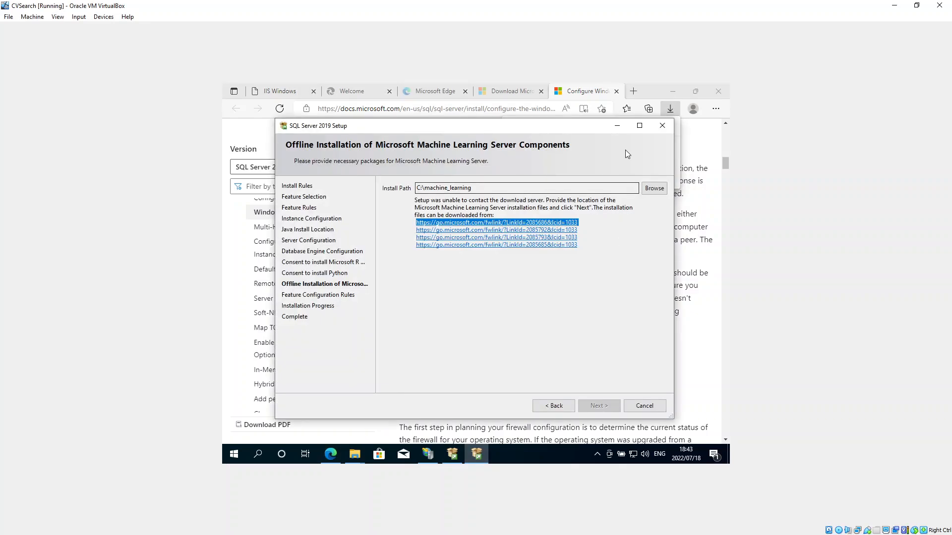
{"action": "left_click", "coordinate": [617, 126]}
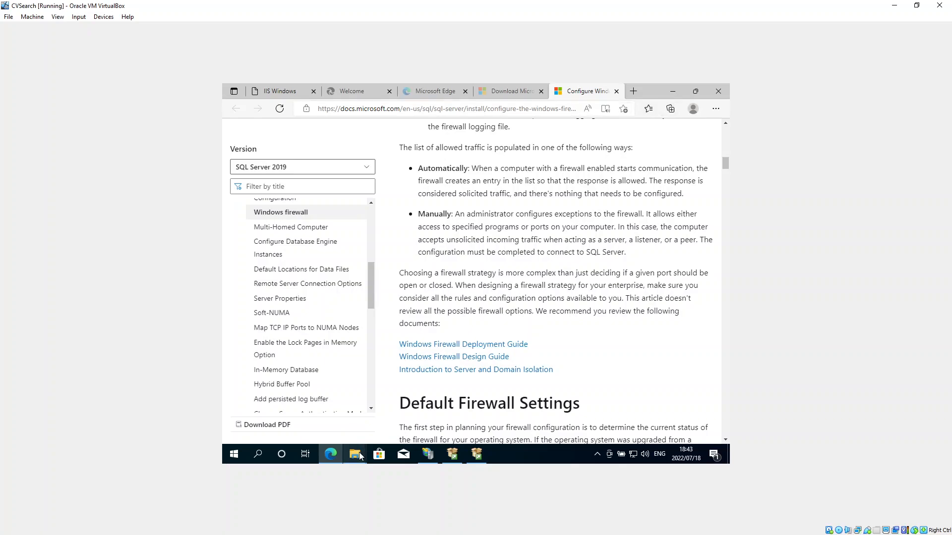
{"action": "mouse_move", "coordinate": [356, 452]}
{"action": "left_click", "coordinate": [402, 397]}
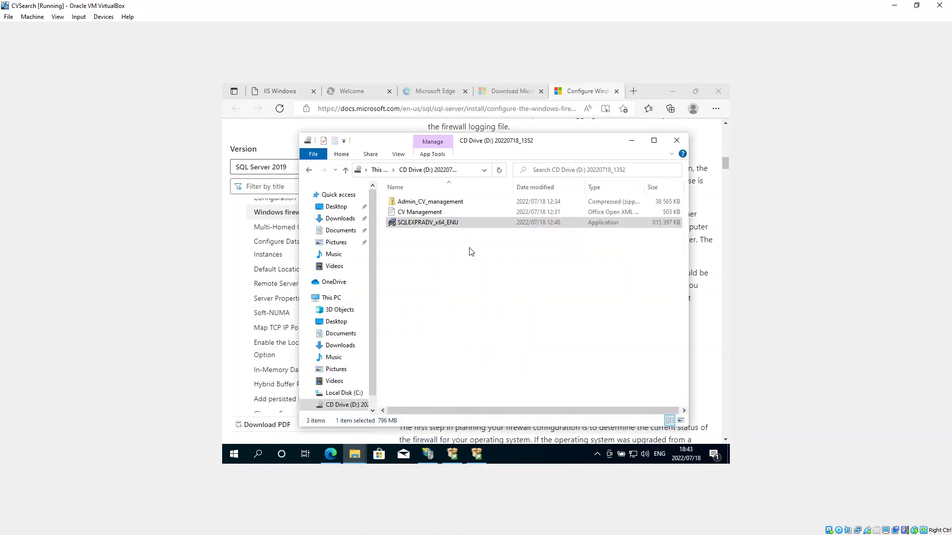
{"action": "left_click", "coordinate": [340, 346]}
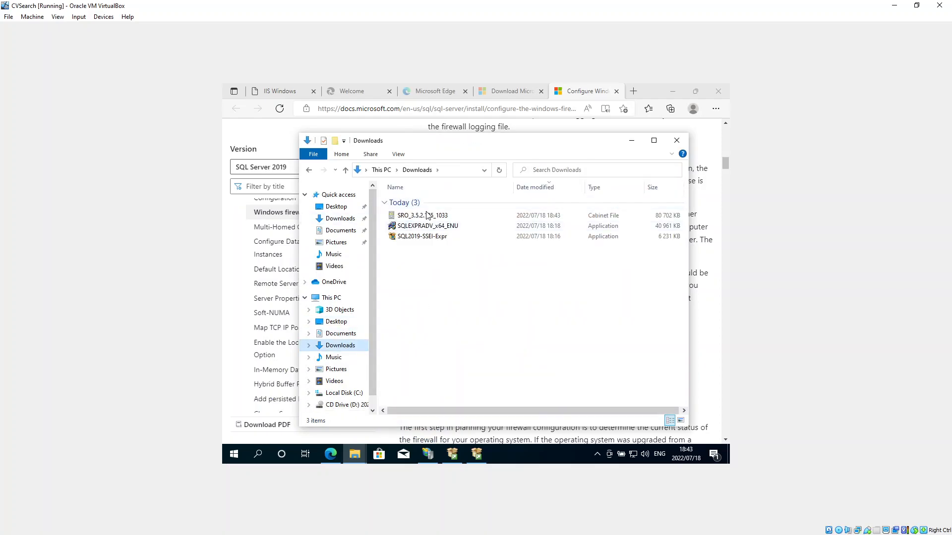
{"action": "left_click", "coordinate": [428, 217]}
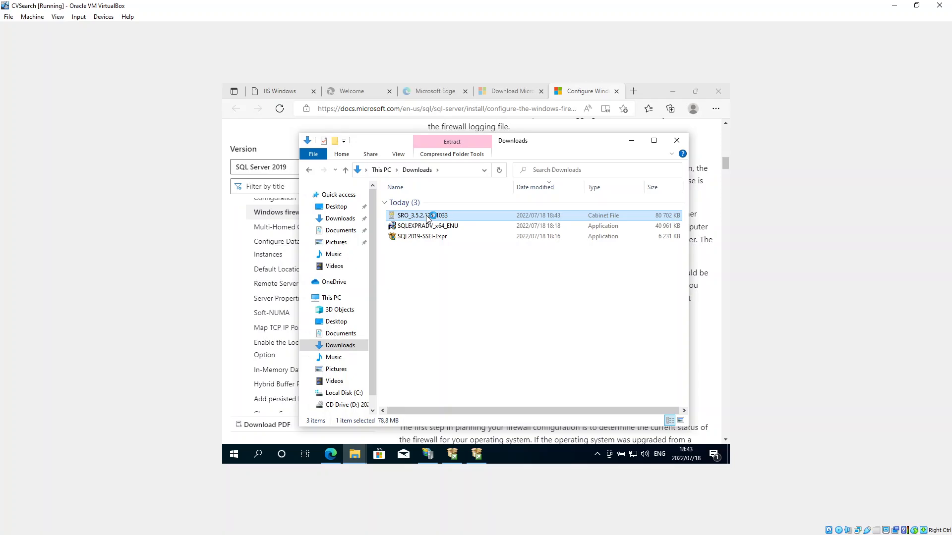
{"action": "double_click", "coordinate": [428, 217]}
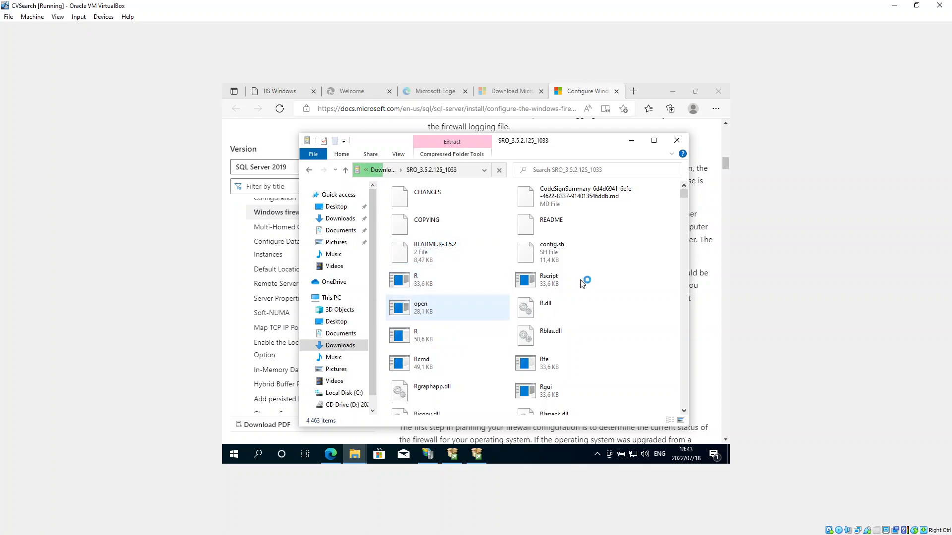
{"action": "scroll", "coordinate": [644, 290], "scroll_direction": "down", "scroll_amount": 3}
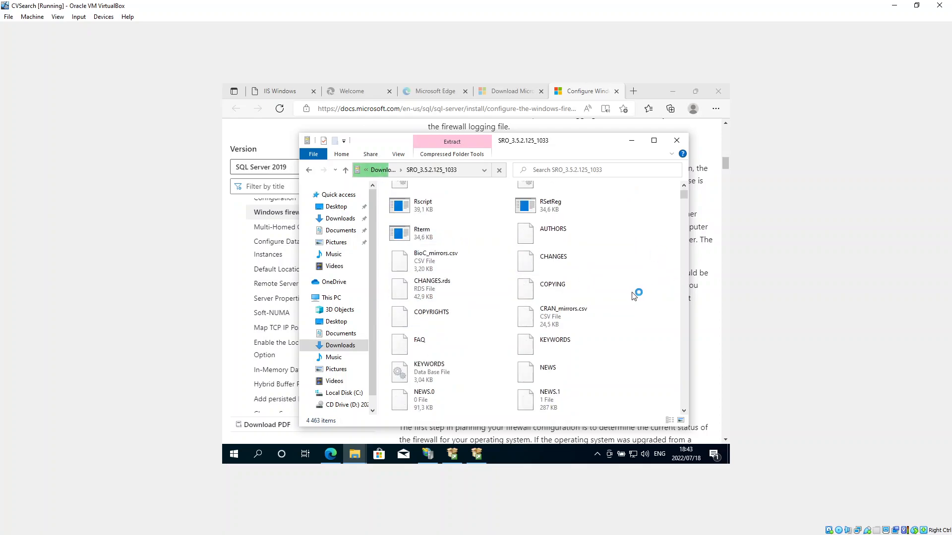
{"action": "scroll", "coordinate": [635, 296], "scroll_direction": "down", "scroll_amount": 3}
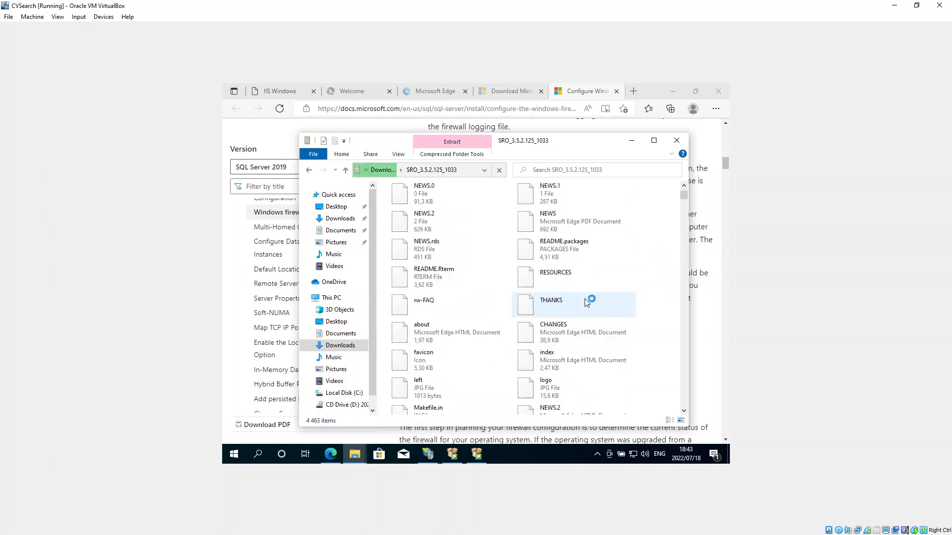
- Return to the SQL Server setup wizard and copy the C:\machine_learning install path
{"action": "left_click", "coordinate": [476, 454]}
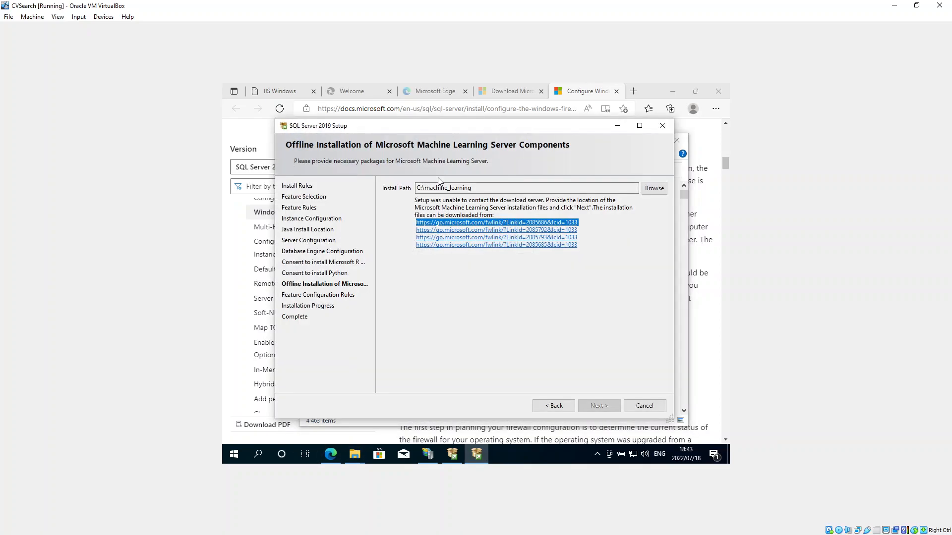
{"action": "left_click", "coordinate": [482, 190]}
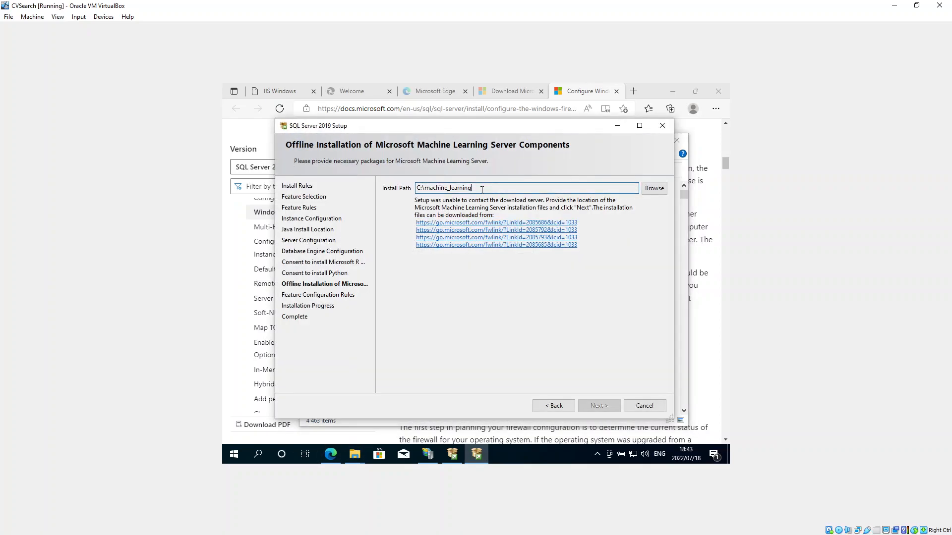
{"action": "left_click_drag", "start_coordinate": [482, 190], "coordinate": [382, 197]}
{"action": "right_click", "coordinate": [436, 194]}
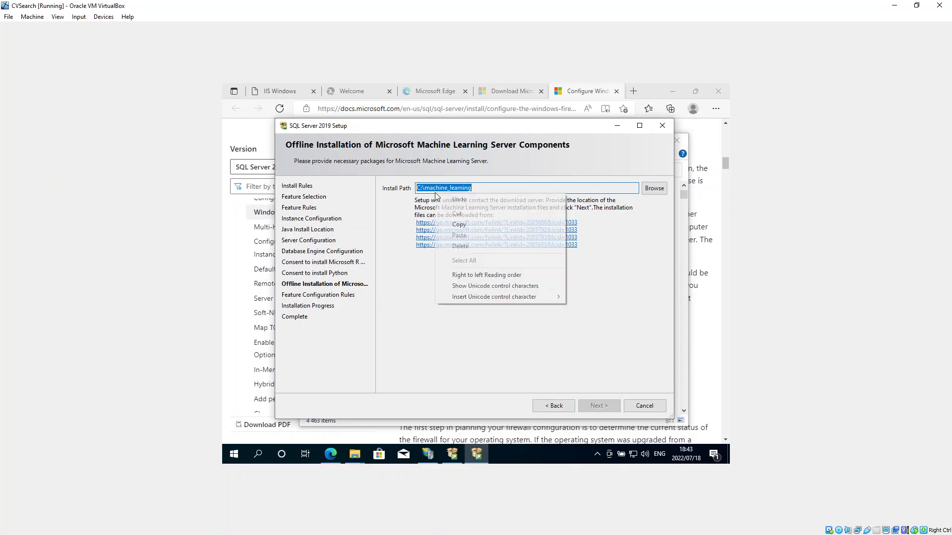
{"action": "left_click", "coordinate": [465, 224]}
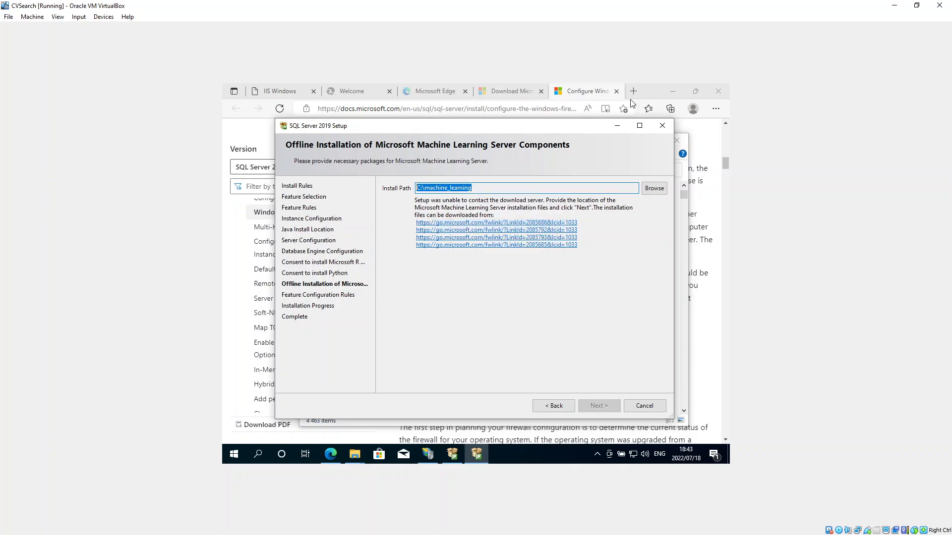
- Switch to File Explorer, go back to Downloads, and check the available actions for the SRO_3.5.2.125_1033 cabinet file
{"action": "mouse_move", "coordinate": [355, 454]}
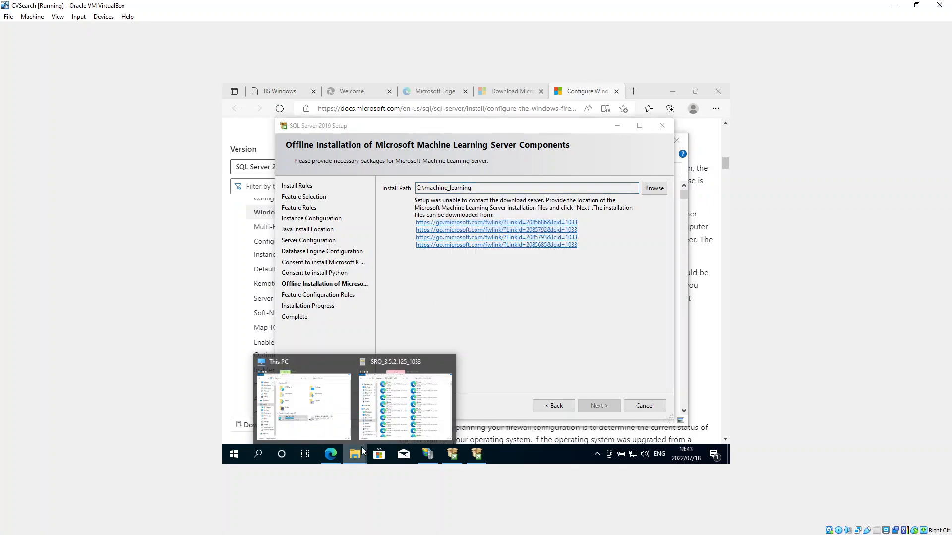
{"action": "left_click", "coordinate": [398, 424]}
{"action": "left_click", "coordinate": [383, 170]}
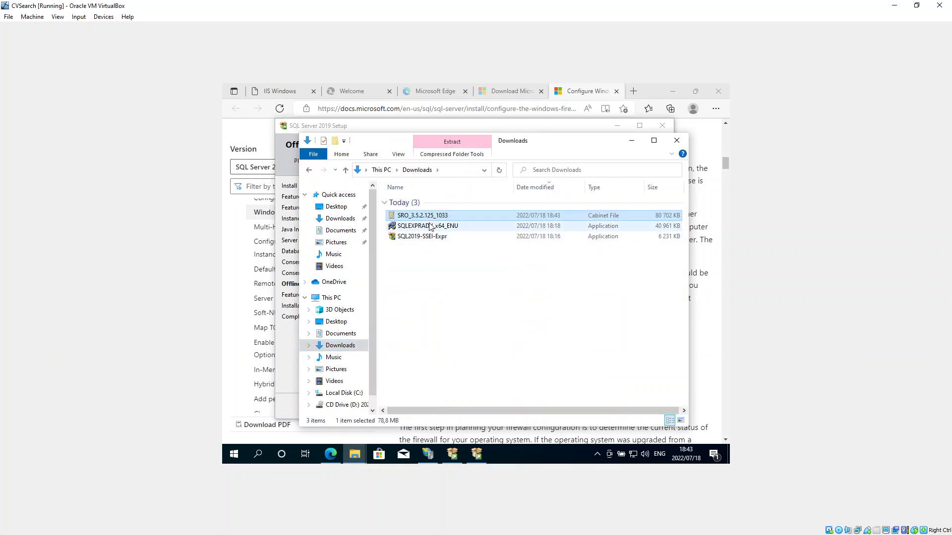
{"action": "right_click", "coordinate": [427, 213]}
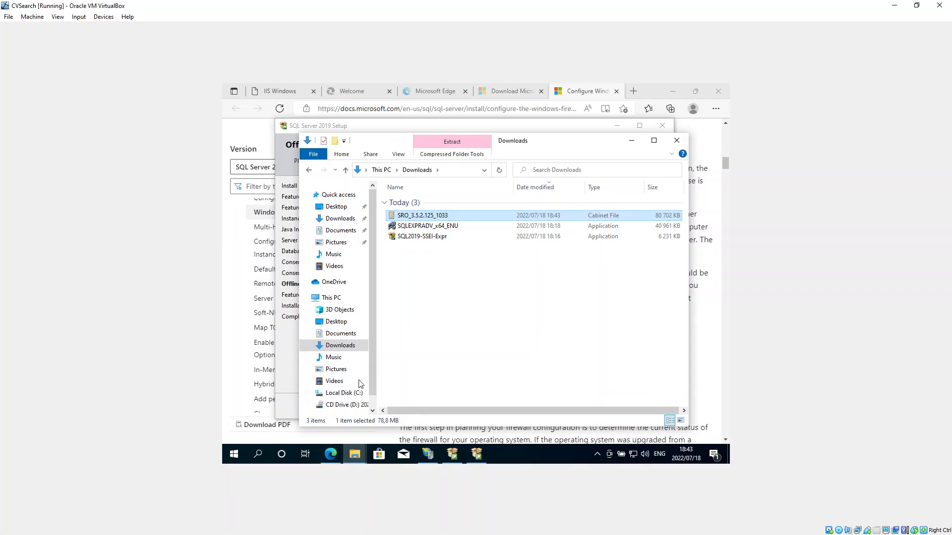
- Create a folder named machine_learning on Local Disk (C:) and merge it with the existing folder of that name
{"action": "left_click", "coordinate": [347, 393]}
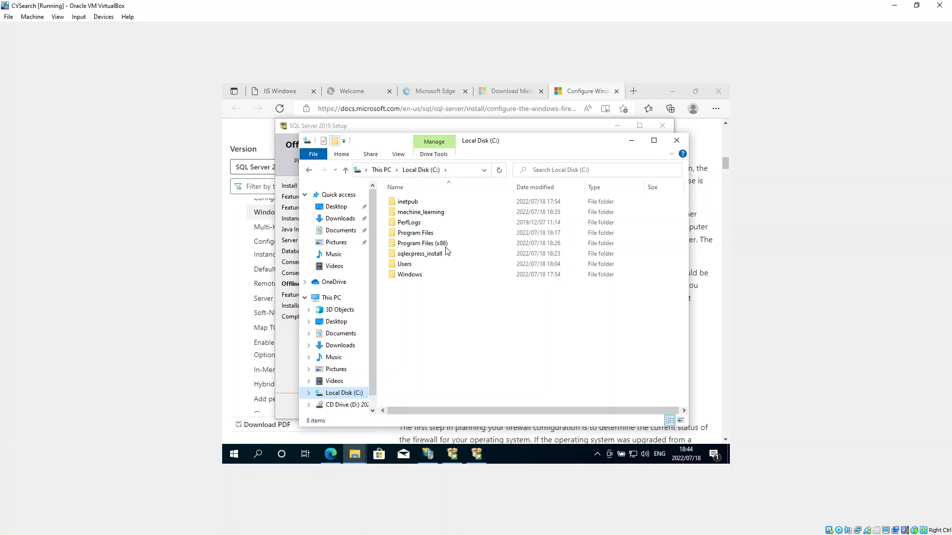
{"action": "left_click", "coordinate": [446, 274]}
{"action": "key", "text": "ctrl+shift+n"}
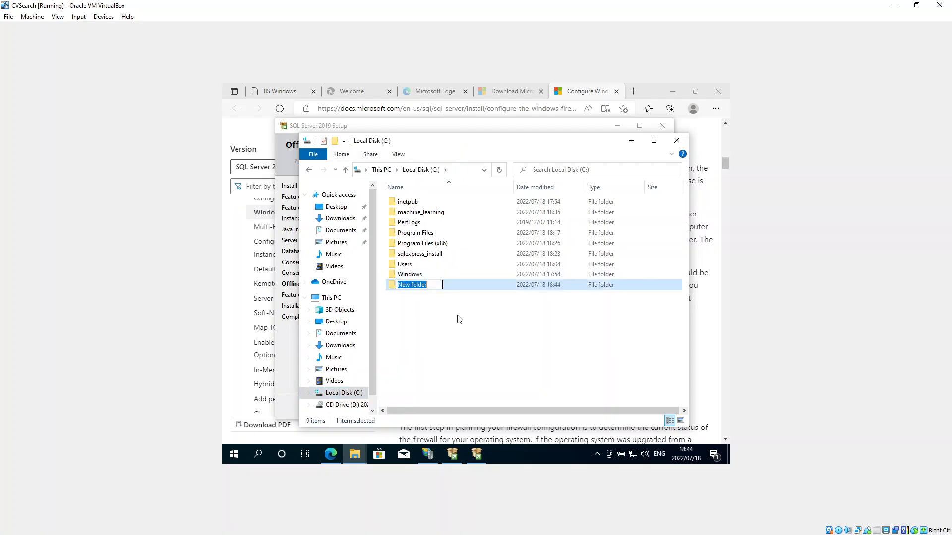
{"action": "right_click", "coordinate": [410, 287]}
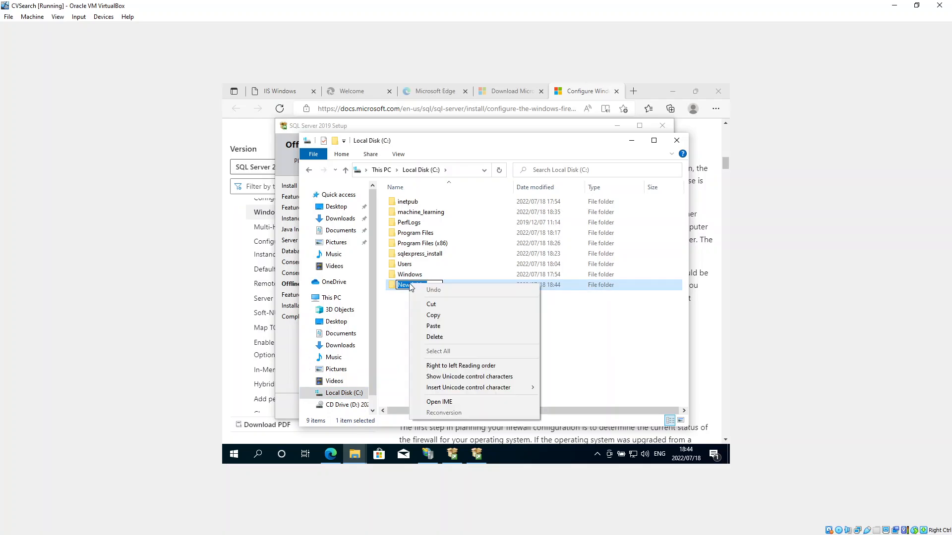
{"action": "left_click", "coordinate": [442, 327]}
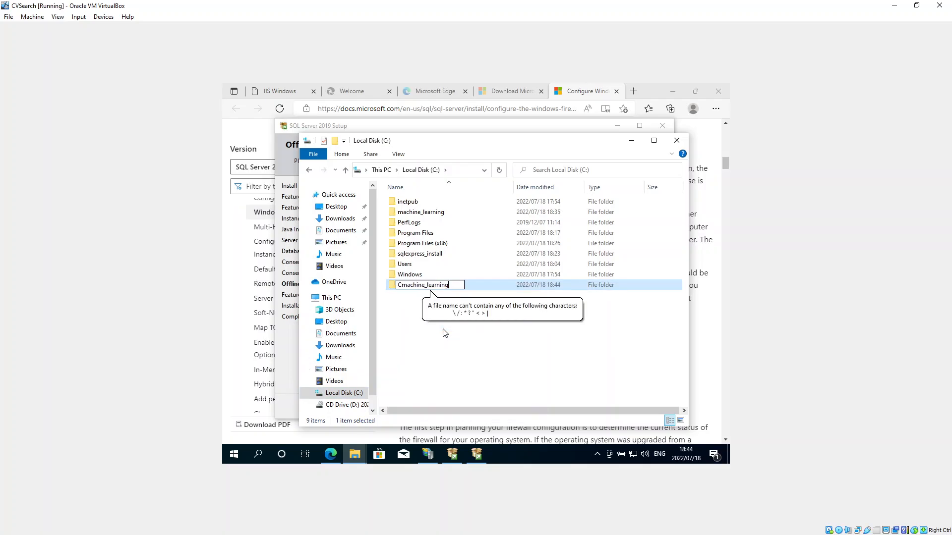
{"action": "left_click", "coordinate": [403, 286]}
{"action": "key", "text": "BackSpace"}
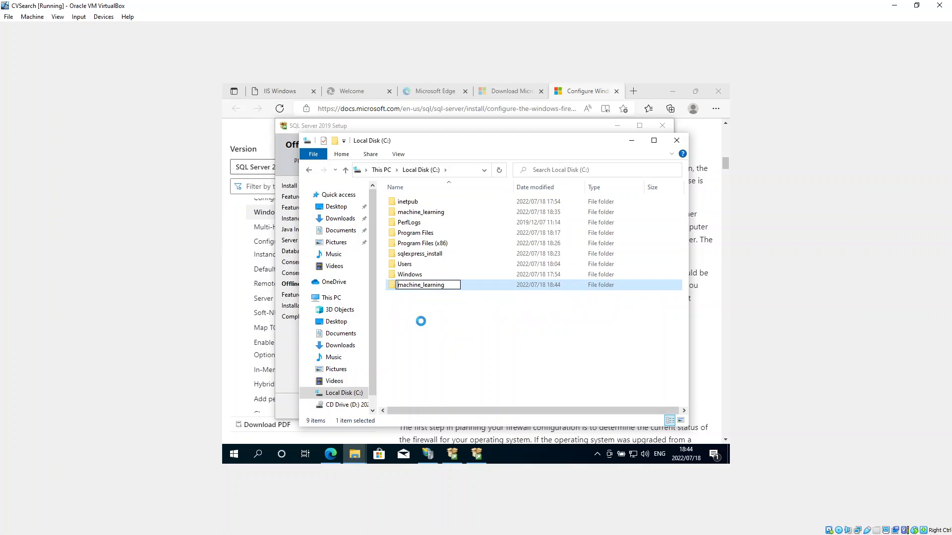
{"action": "left_click", "coordinate": [437, 313]}
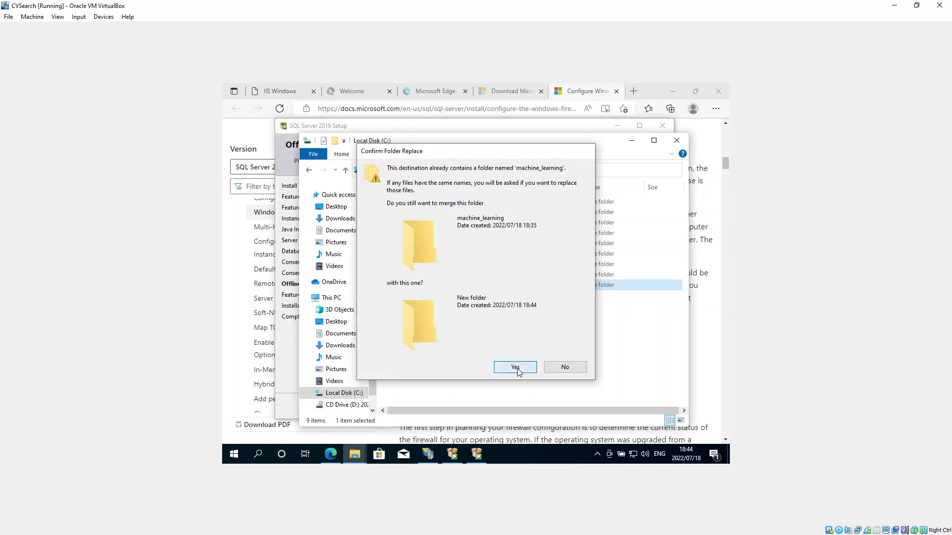
{"action": "left_click", "coordinate": [515, 368]}
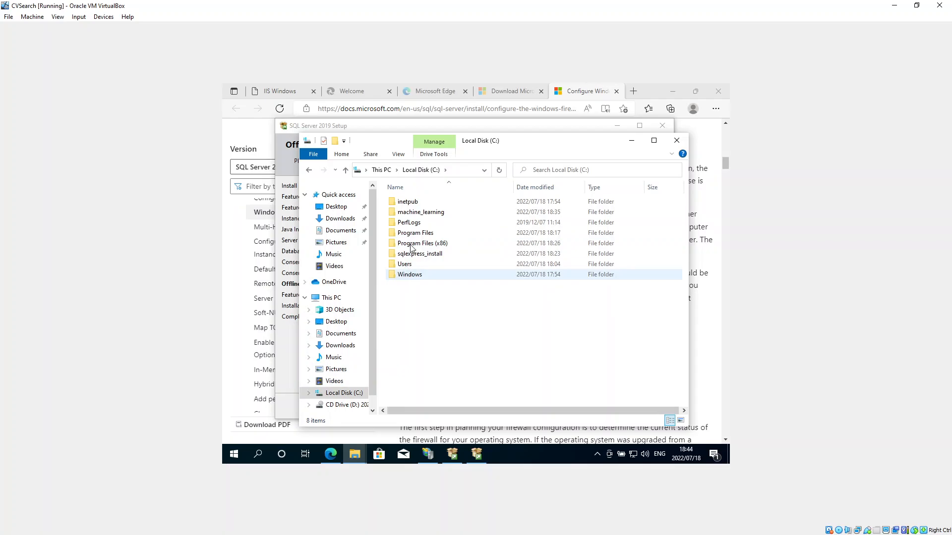
- Copy the SRO_3.5.2.125_1033 cabinet file from Downloads into the machine_learning folder on Local Disk (C:)
{"action": "double_click", "coordinate": [408, 213]}
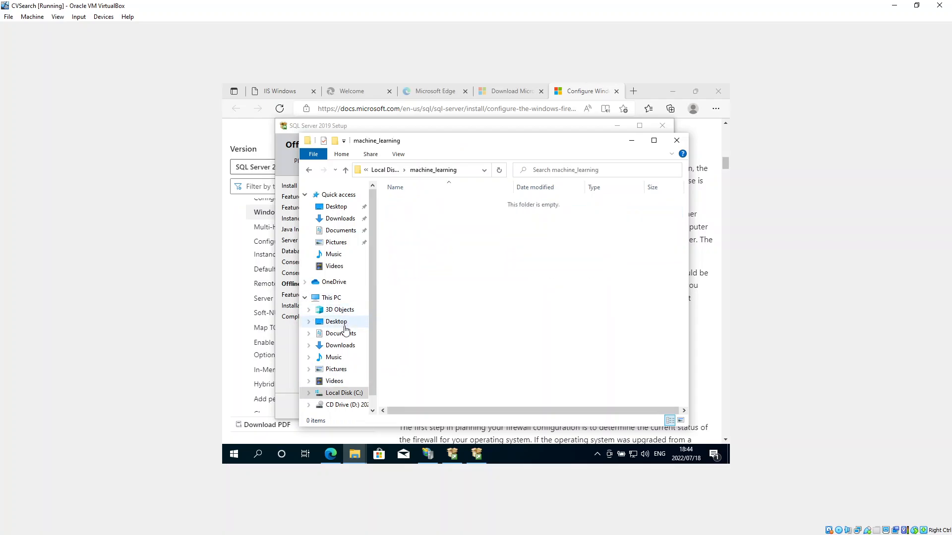
{"action": "left_click", "coordinate": [340, 346]}
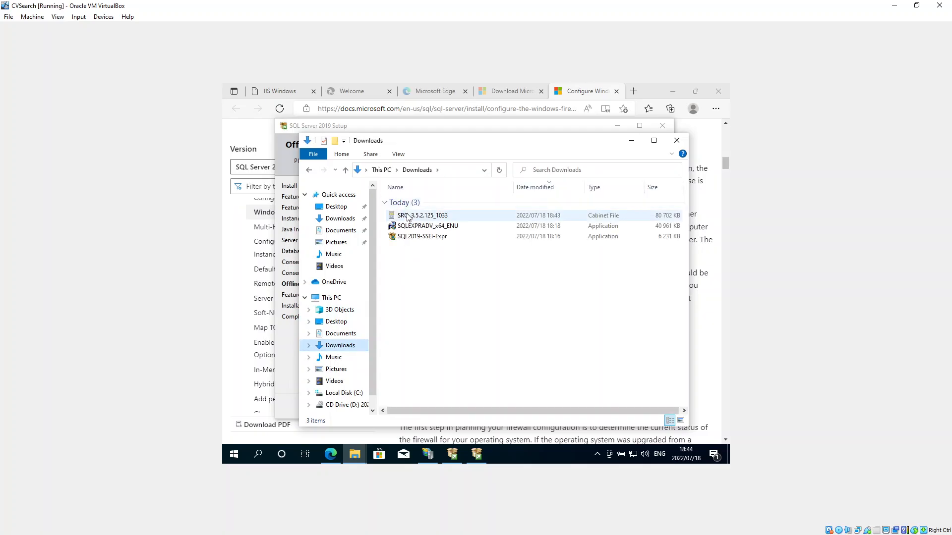
{"action": "left_click", "coordinate": [412, 215]}
{"action": "right_click", "coordinate": [415, 217]}
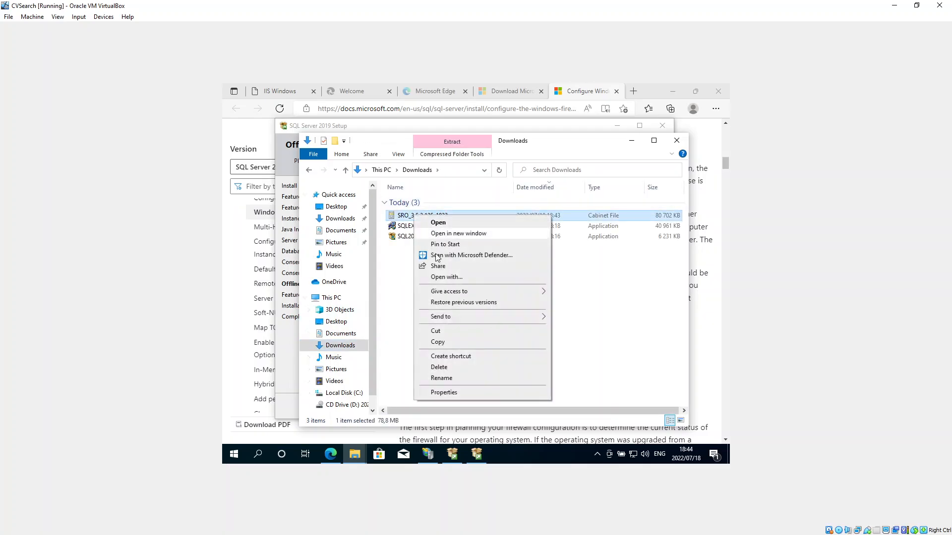
{"action": "left_click", "coordinate": [438, 342]}
{"action": "left_click", "coordinate": [351, 394]}
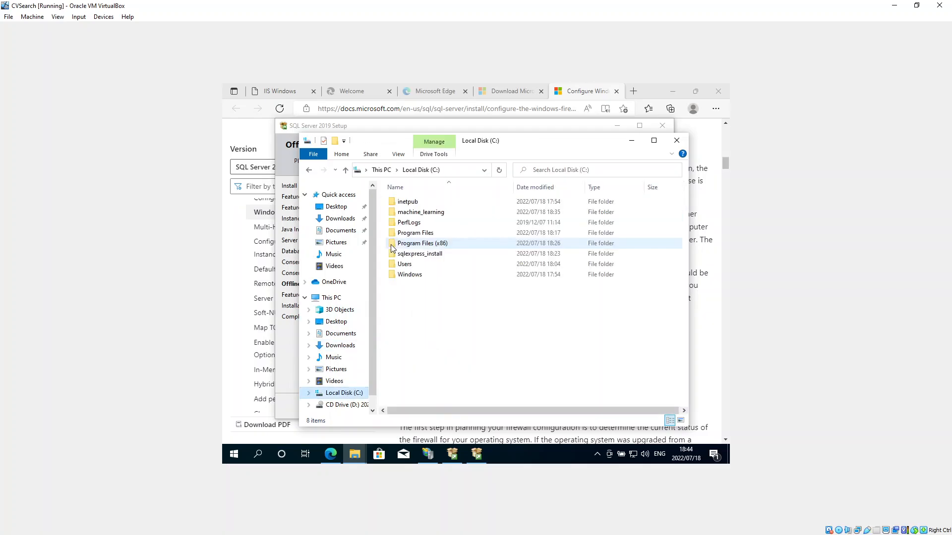
{"action": "left_click", "coordinate": [411, 215]}
{"action": "double_click", "coordinate": [411, 214]}
{"action": "right_click", "coordinate": [423, 227]}
{"action": "left_click", "coordinate": [461, 296]}
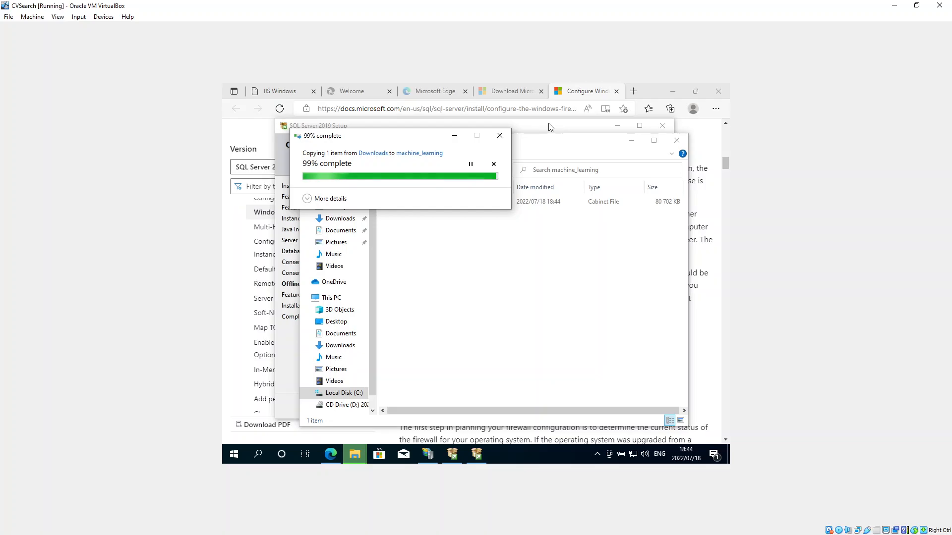
- Return to the setup wizard and reselect C:\machine_learning as the install path for the Machine Learning Server packages
{"action": "left_click", "coordinate": [549, 127]}
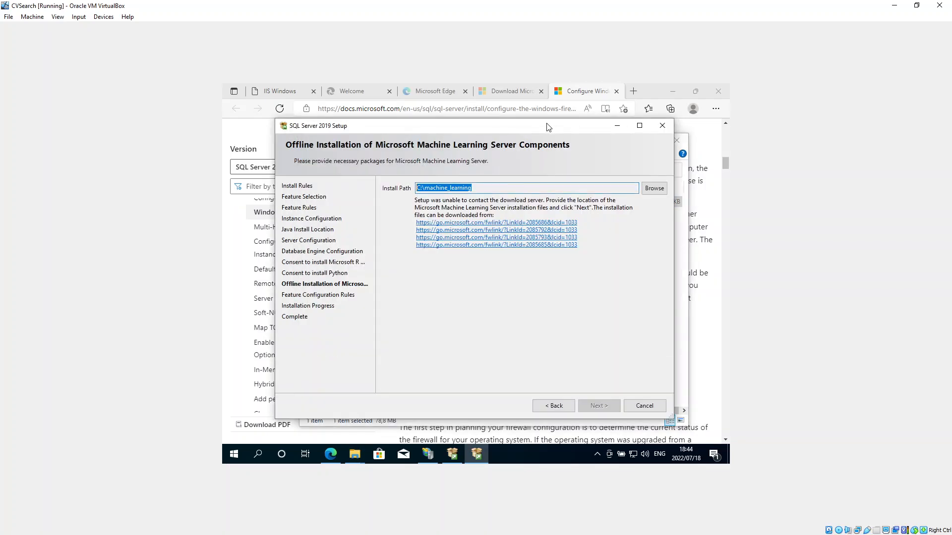
{"action": "left_click", "coordinate": [522, 186]}
{"action": "left_click", "coordinate": [654, 188]}
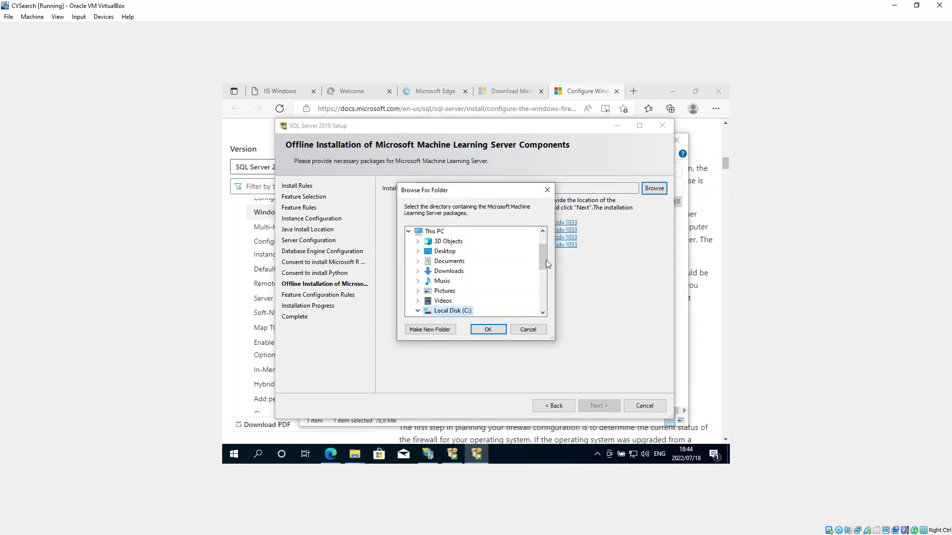
{"action": "left_click_drag", "start_coordinate": [540, 260], "coordinate": [540, 286]}
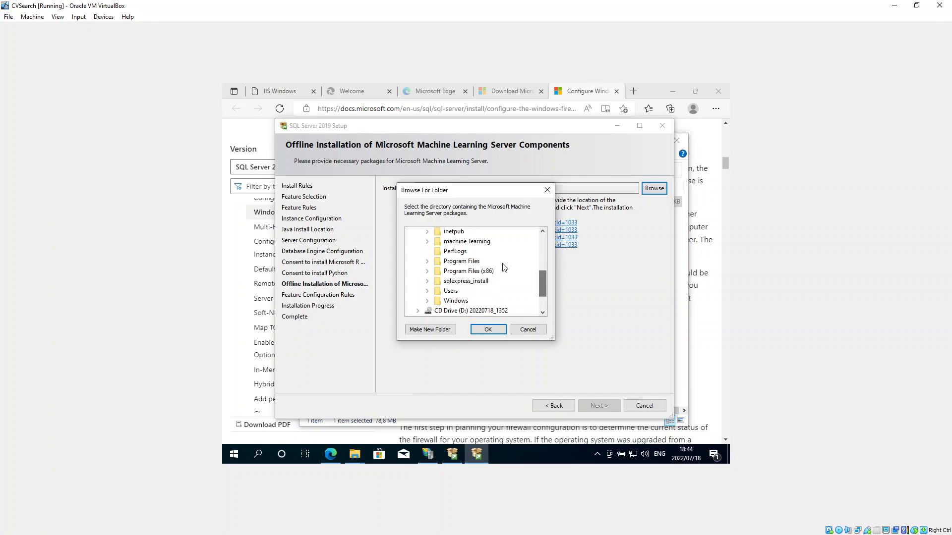
{"action": "left_click", "coordinate": [462, 243]}
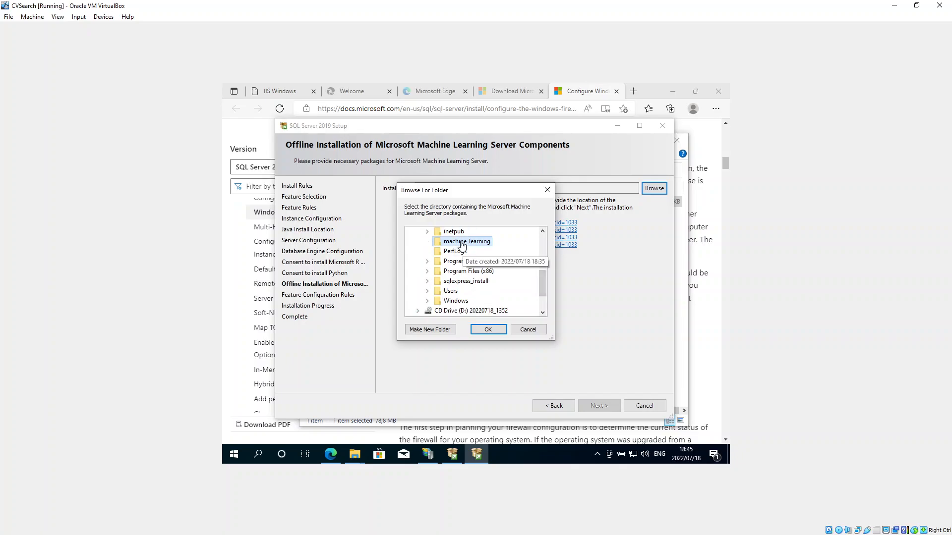
{"action": "left_click", "coordinate": [488, 329]}
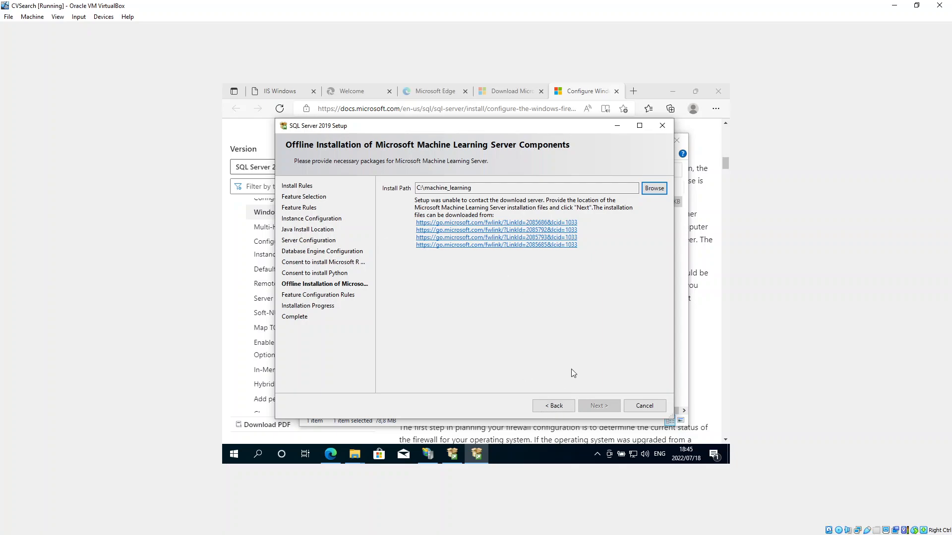
- Go back through the setup wizard pages from the offline Machine Learning components page to Feature Selection
{"action": "key", "text": "alt+b"}
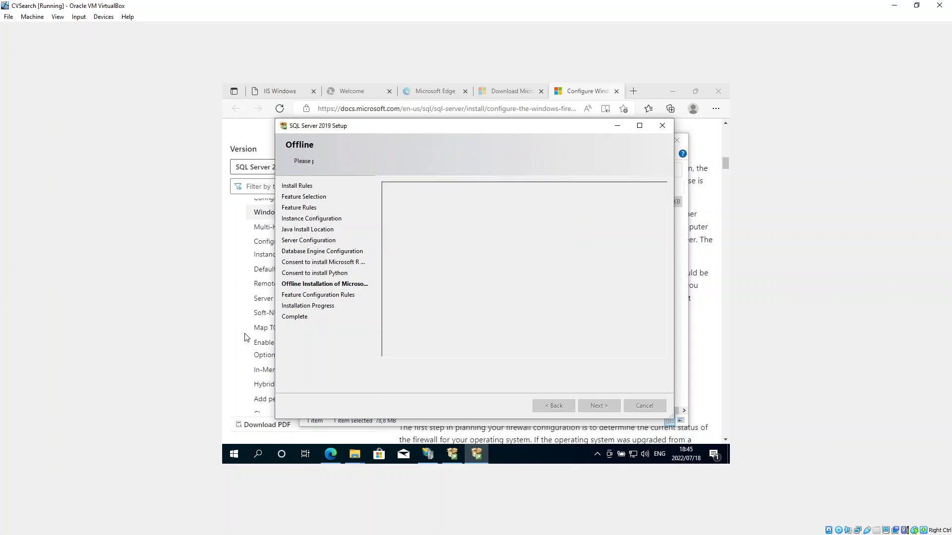
{"action": "left_click", "coordinate": [551, 403]}
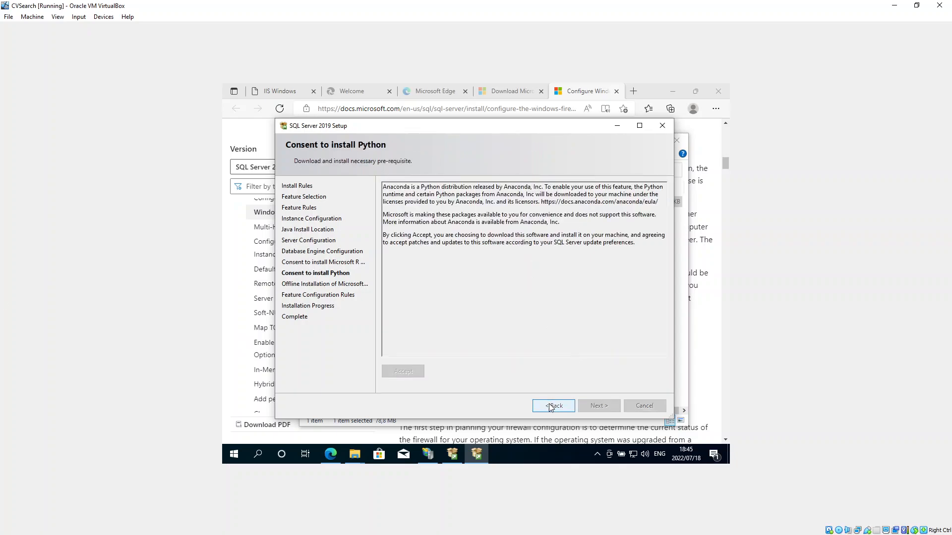
{"action": "left_click", "coordinate": [548, 404]}
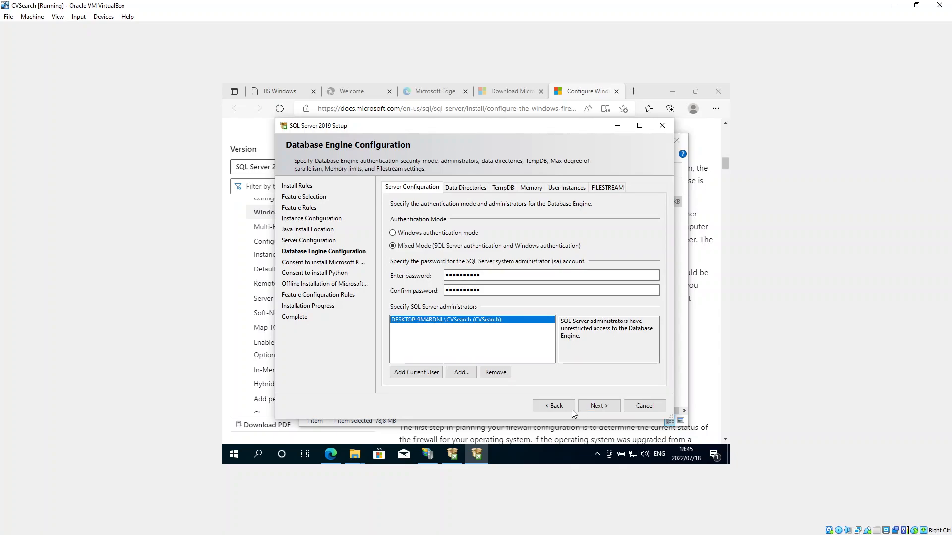
{"action": "left_click", "coordinate": [562, 408]}
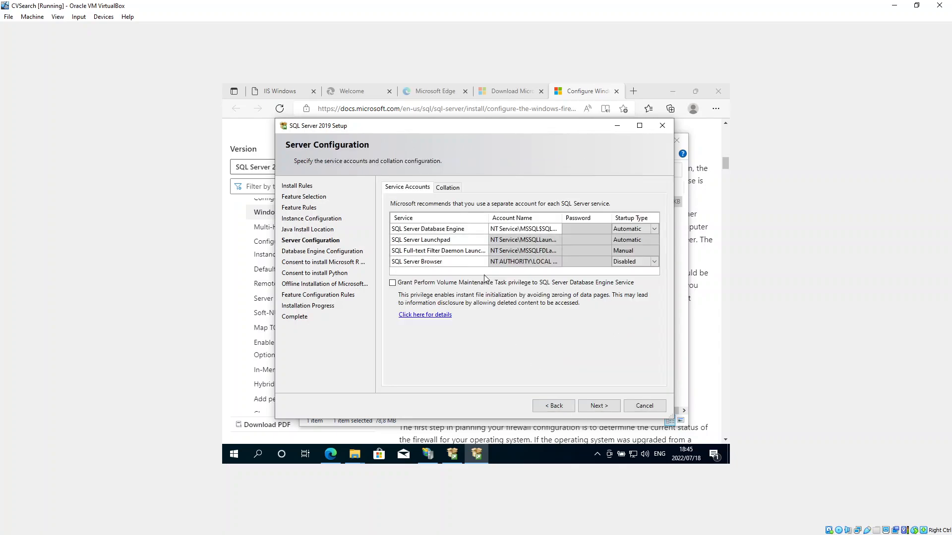
{"action": "left_click", "coordinate": [549, 406]}
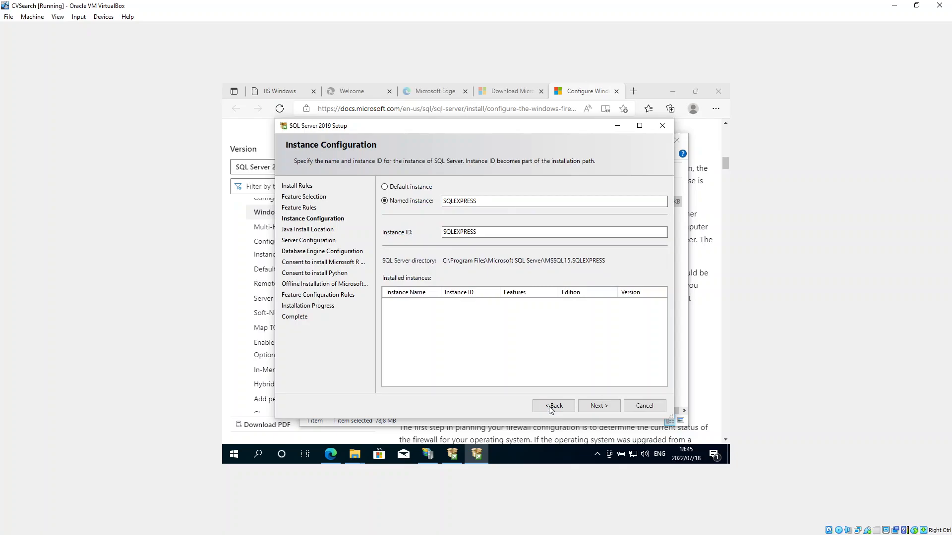
{"action": "left_click", "coordinate": [549, 406]}
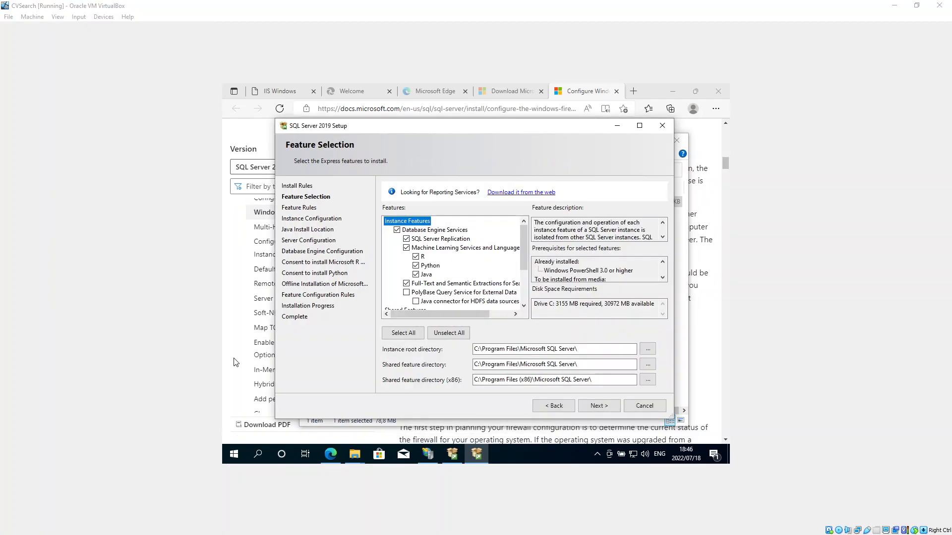
- Deselect R, Python and Java under Machine Learning Services and Language Extensions, and continue to Instance Configuration
{"action": "left_click", "coordinate": [416, 256]}
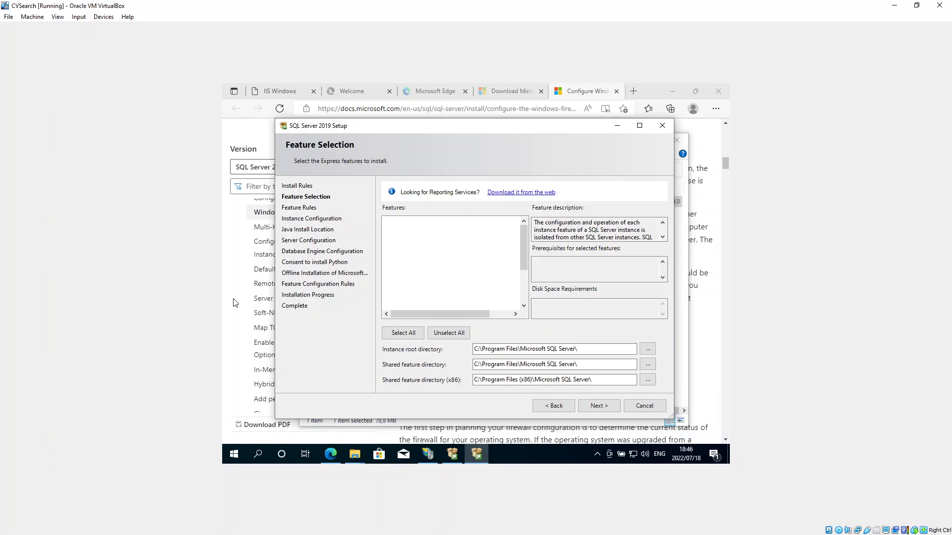
{"action": "left_click", "coordinate": [416, 266]}
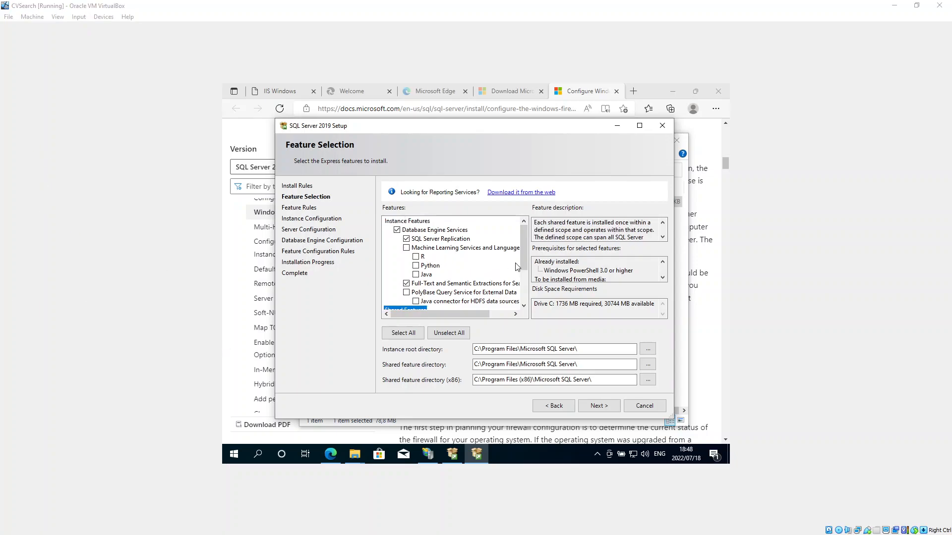
{"action": "left_click", "coordinate": [601, 408]}
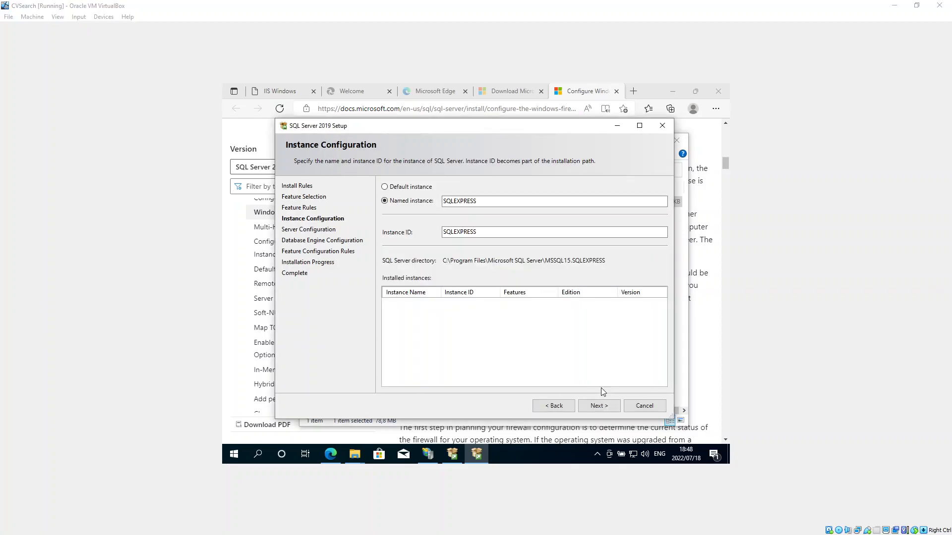
- Keep the SQLEXPRESS named instance, service account and Database Engine settings, and run the installation
{"action": "left_click", "coordinate": [599, 407]}
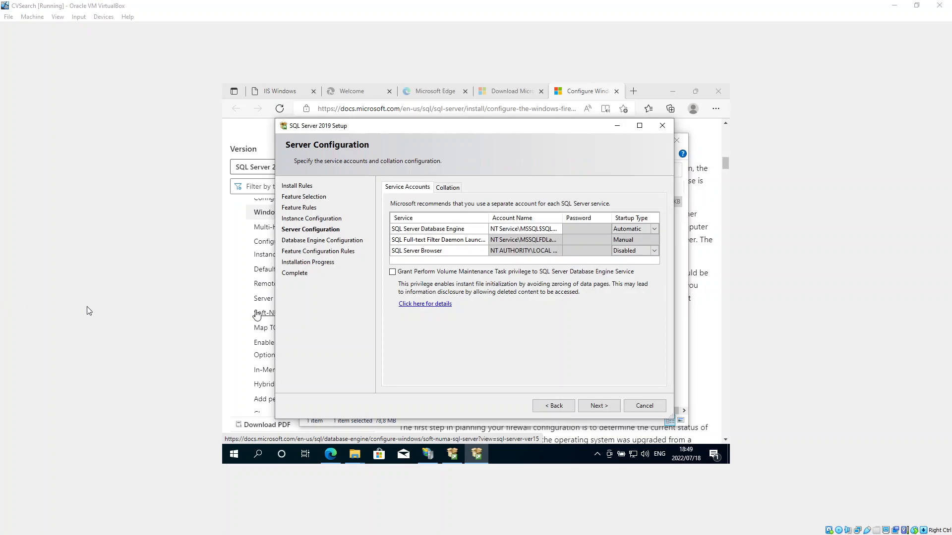
{"action": "left_click", "coordinate": [589, 409]}
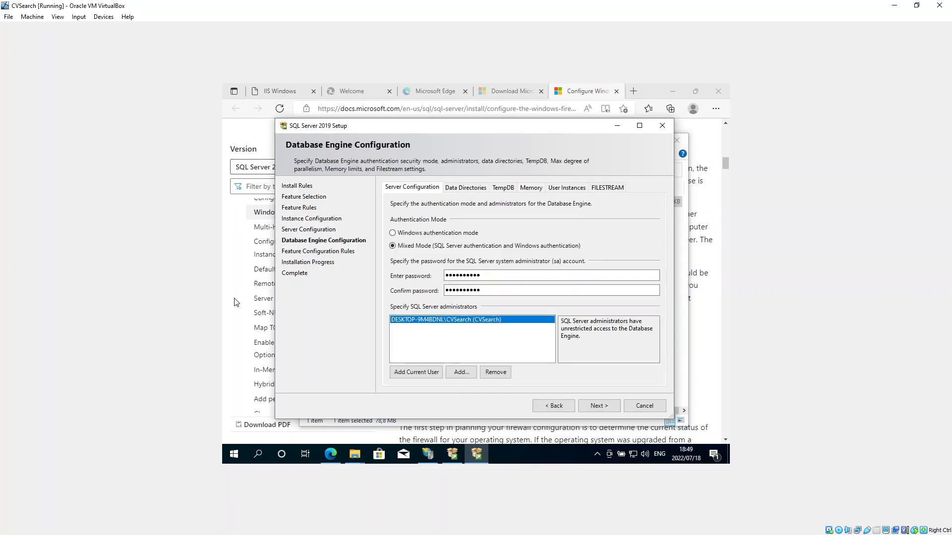
{"action": "left_click", "coordinate": [602, 406]}
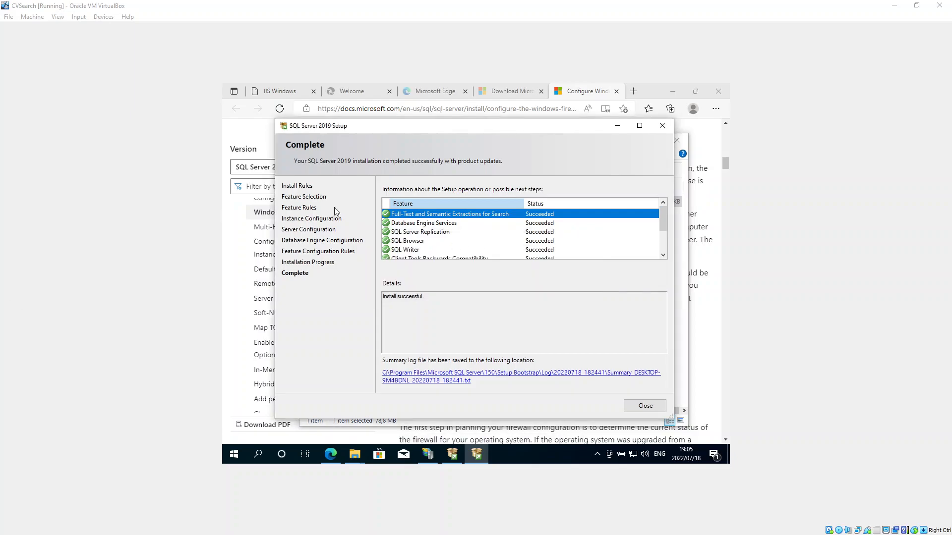
- Review the status of all installed features on the Complete page and close the setup wizard
{"action": "mouse_move", "coordinate": [665, 221]}
{"action": "left_mouse_down"}
{"action": "mouse_move", "coordinate": [665, 251]}
{"action": "mouse_move", "coordinate": [662, 218]}
{"action": "left_mouse_up"}
{"action": "left_click", "coordinate": [664, 242]}
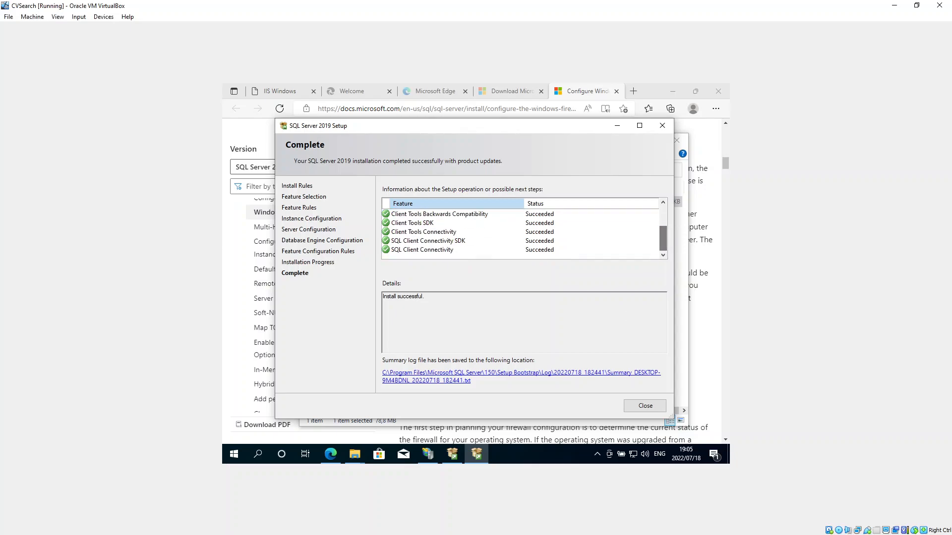
{"action": "left_click", "coordinate": [644, 406]}
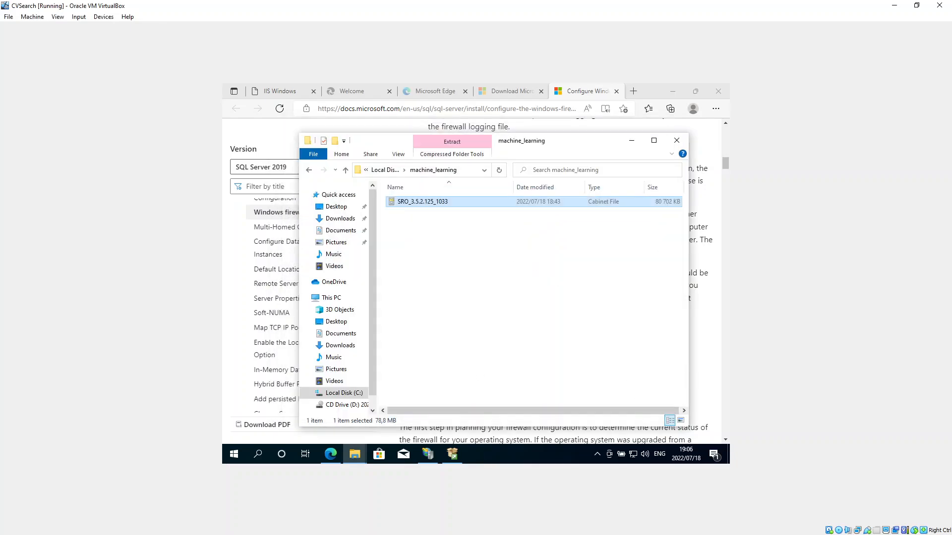
- Minimize File Explorer and switch to the SQL Server Installation Center
{"action": "left_click", "coordinate": [631, 140]}
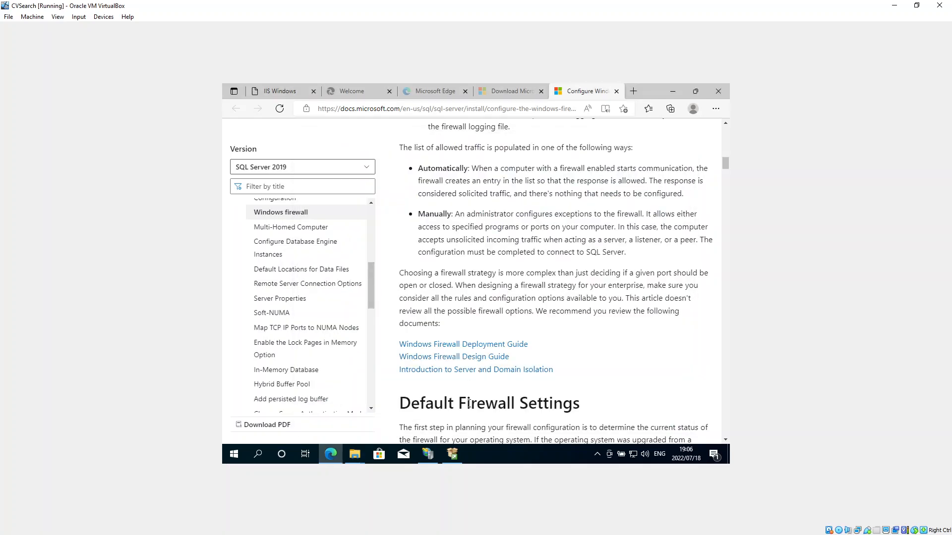
{"action": "left_click", "coordinate": [448, 458]}
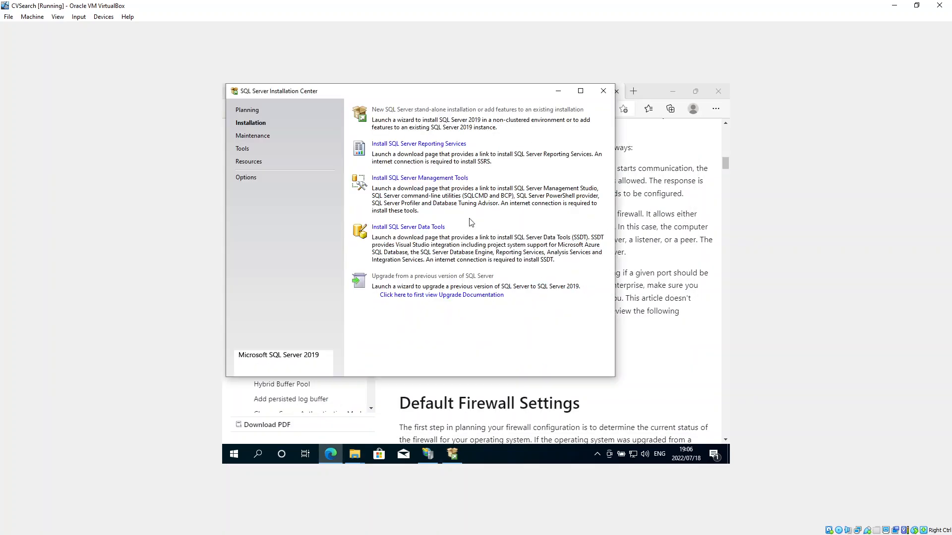